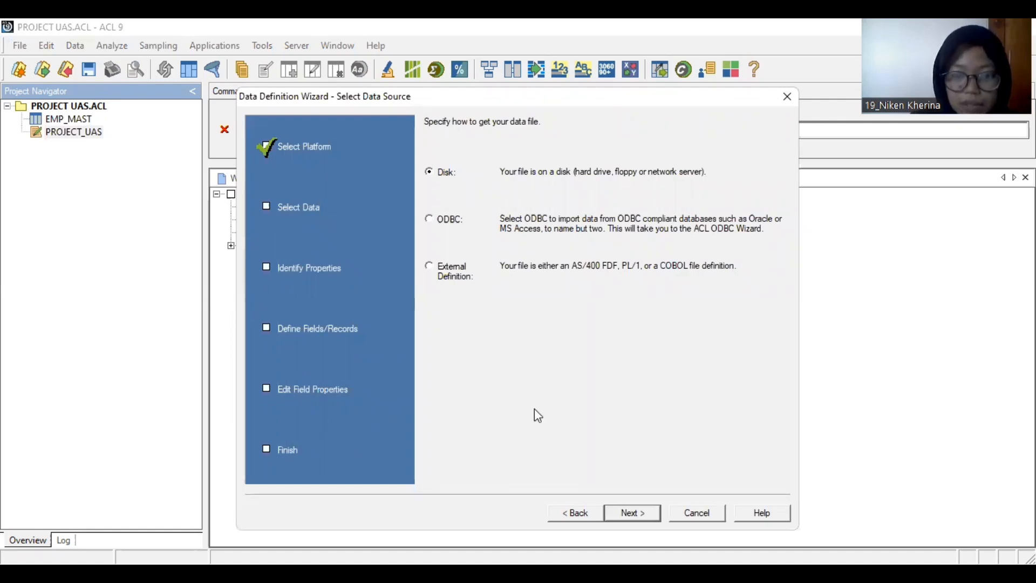
# Step: Import AP_TRANS.DBF and VENDOR.DBF from disk as project tables
pyautogui.press('Return')
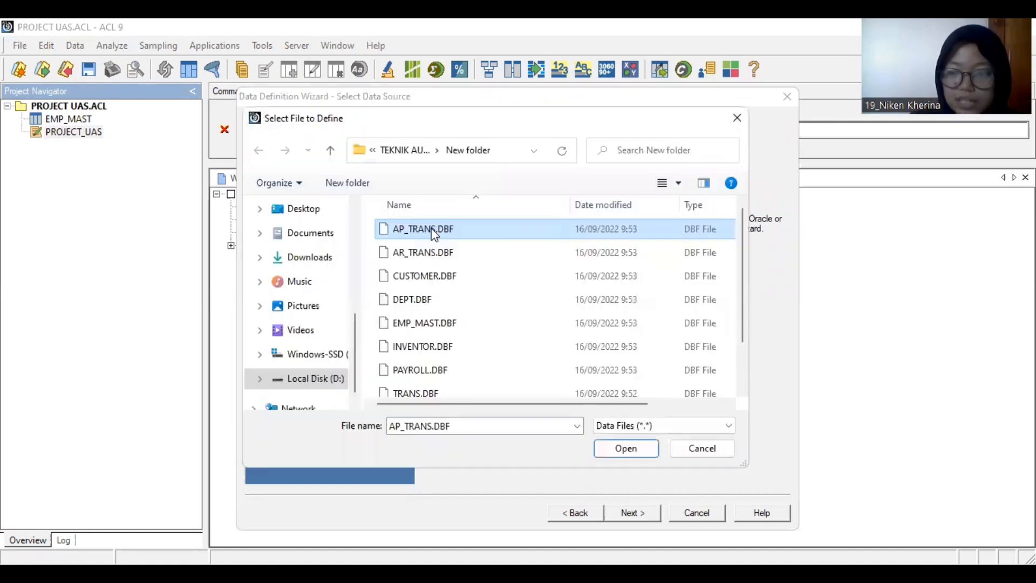
pyautogui.click(626, 448)
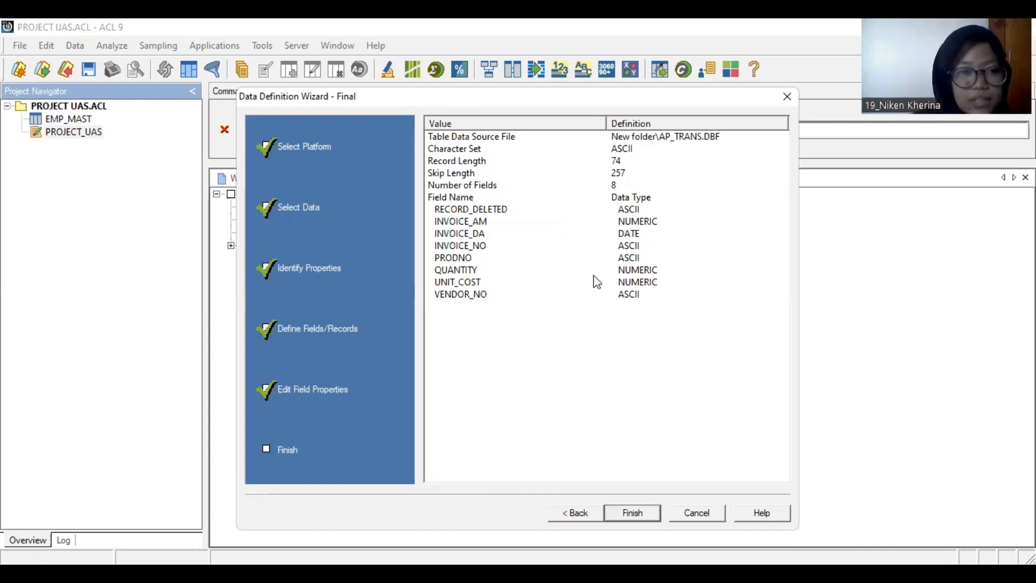
pyautogui.click(19, 45)
pyautogui.moveTo(75, 63)
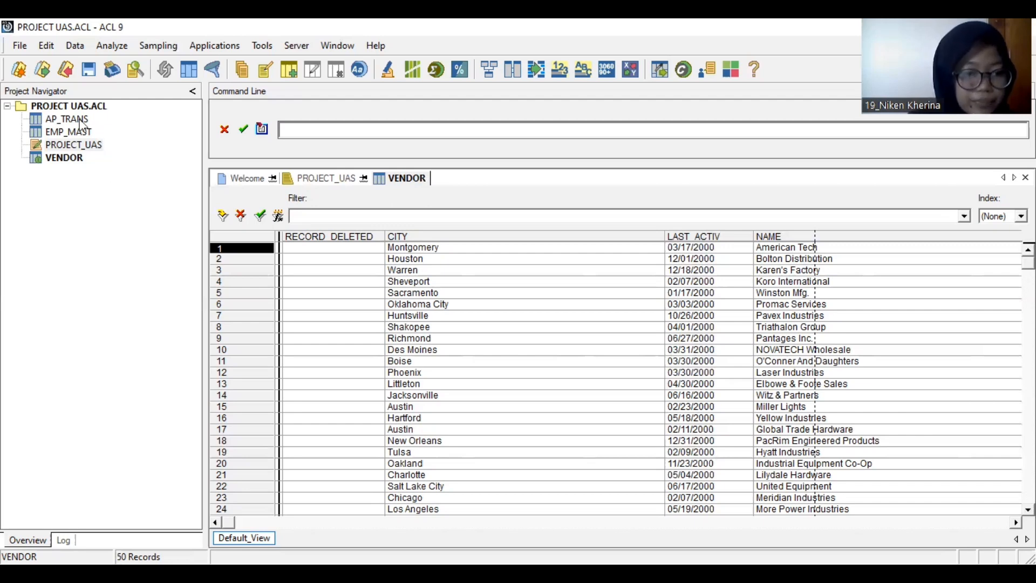
# Step: Open the AP_TRANS table and check the VENDOR_NO field's type and length in the table layout
pyautogui.doubleClick(82, 120)
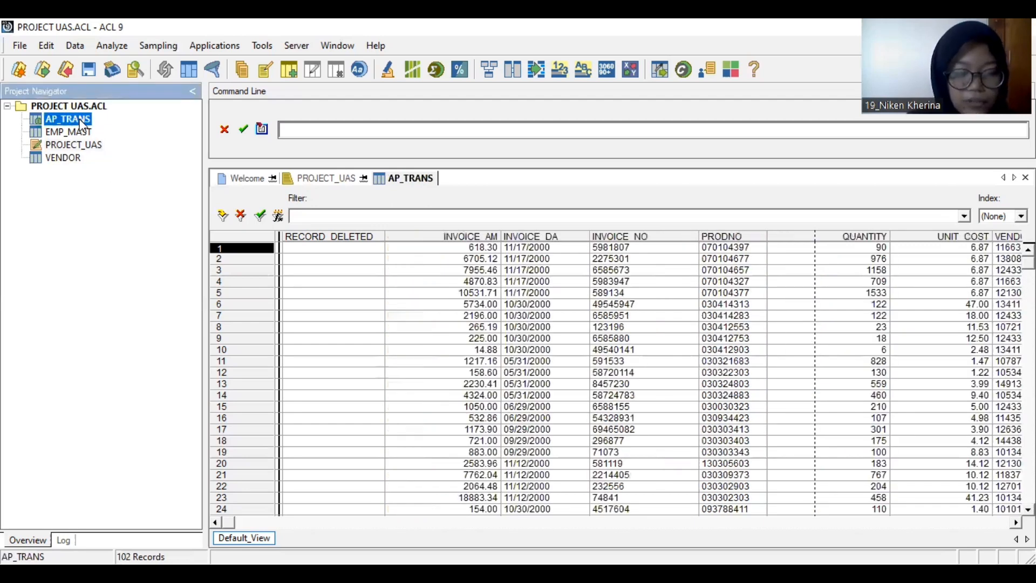
pyautogui.click(1015, 522)
pyautogui.click(992, 239)
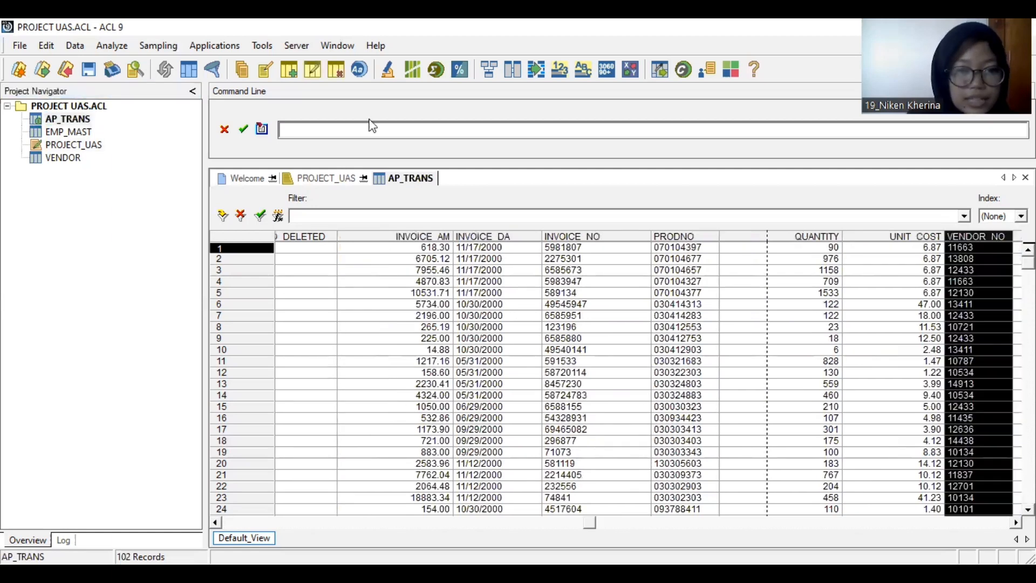
pyautogui.click(189, 71)
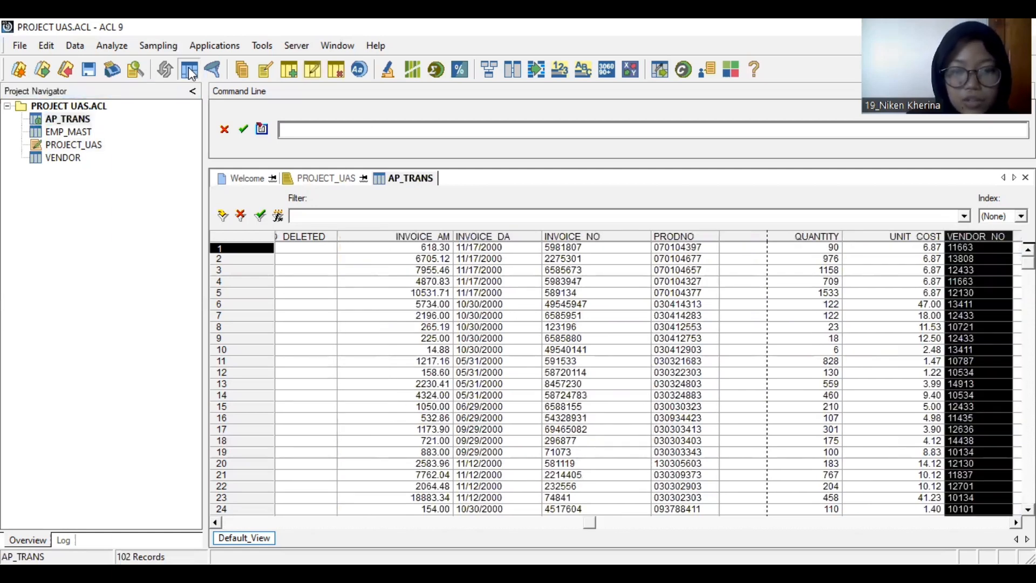
pyautogui.moveTo(533, 331); pyautogui.dragTo(607, 323)
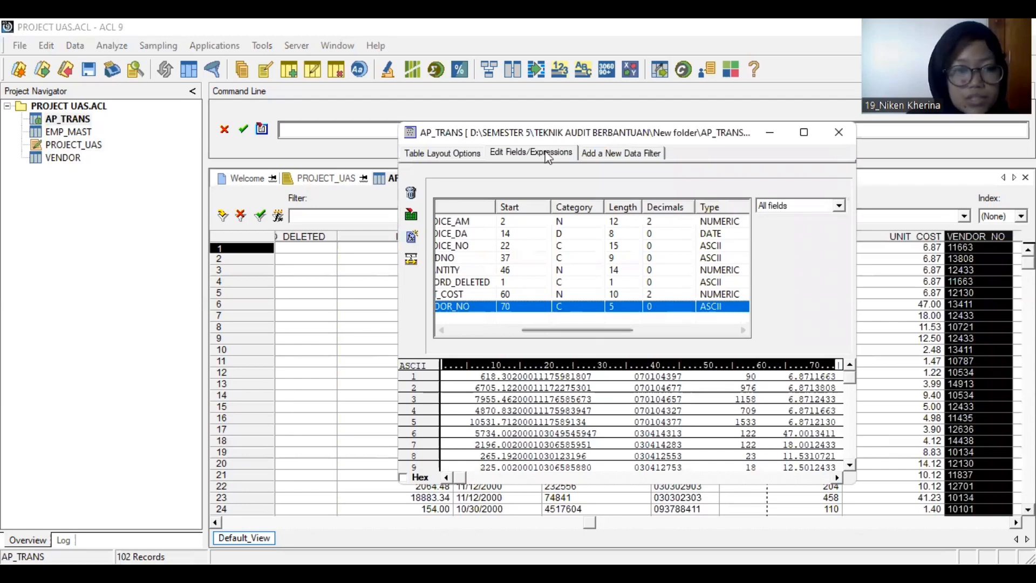
pyautogui.click(838, 132)
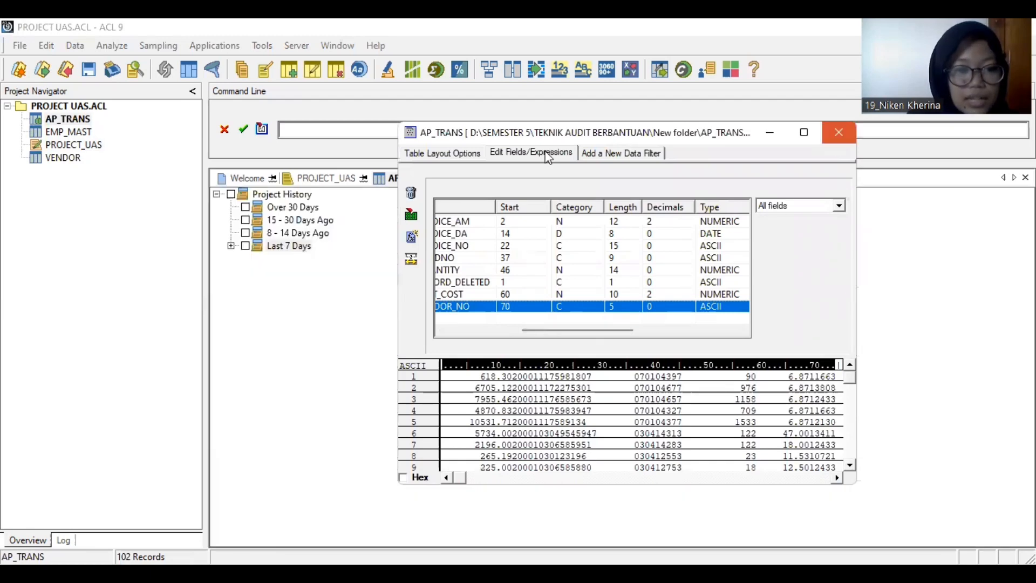
# Step: Open the VENDOR table and check the NO field's type and length in the table layout
pyautogui.doubleClick(71, 161)
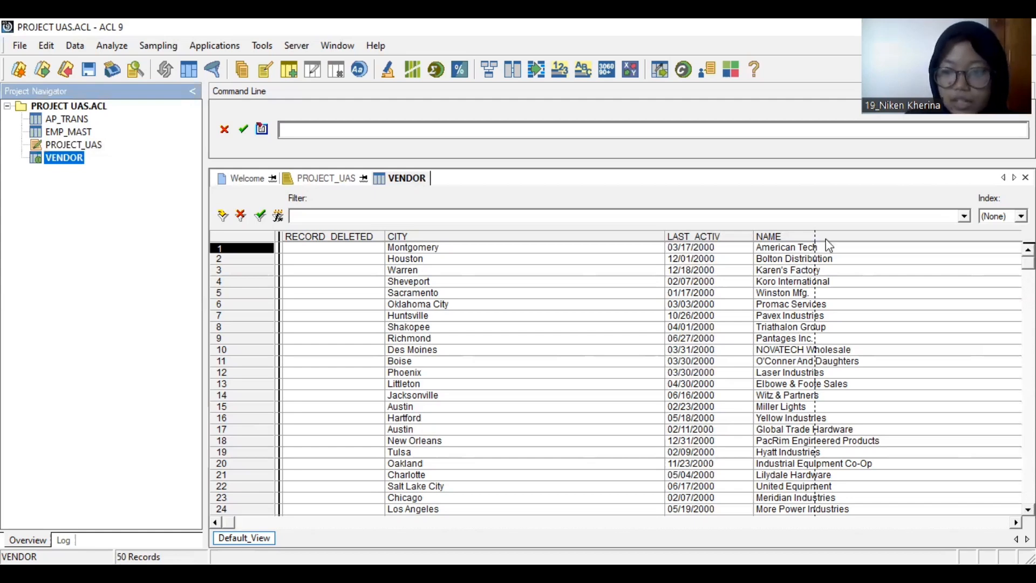
pyautogui.hscroll(3, 846, 245)
pyautogui.click(847, 235)
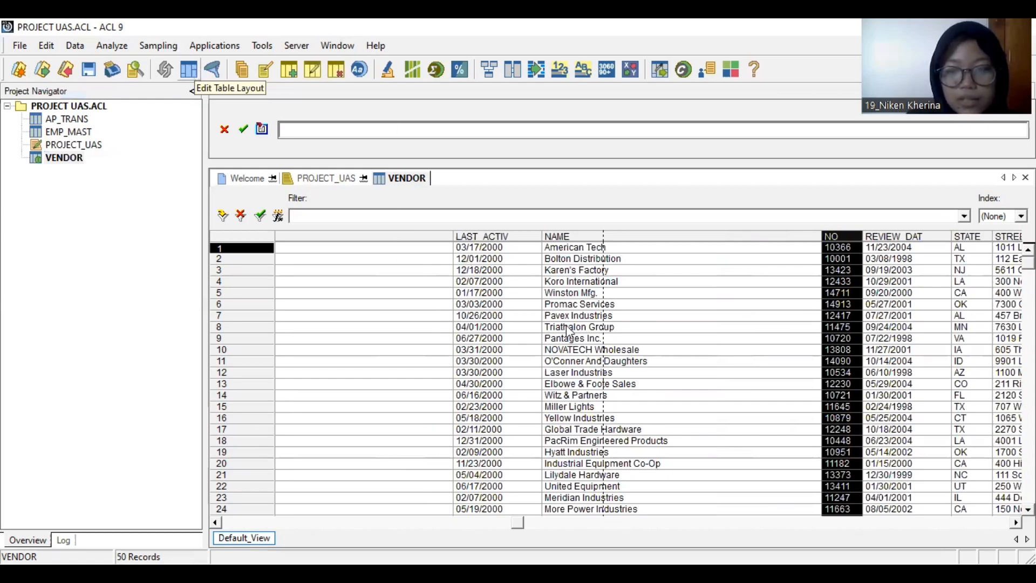
pyautogui.hscroll(4, 622, 261)
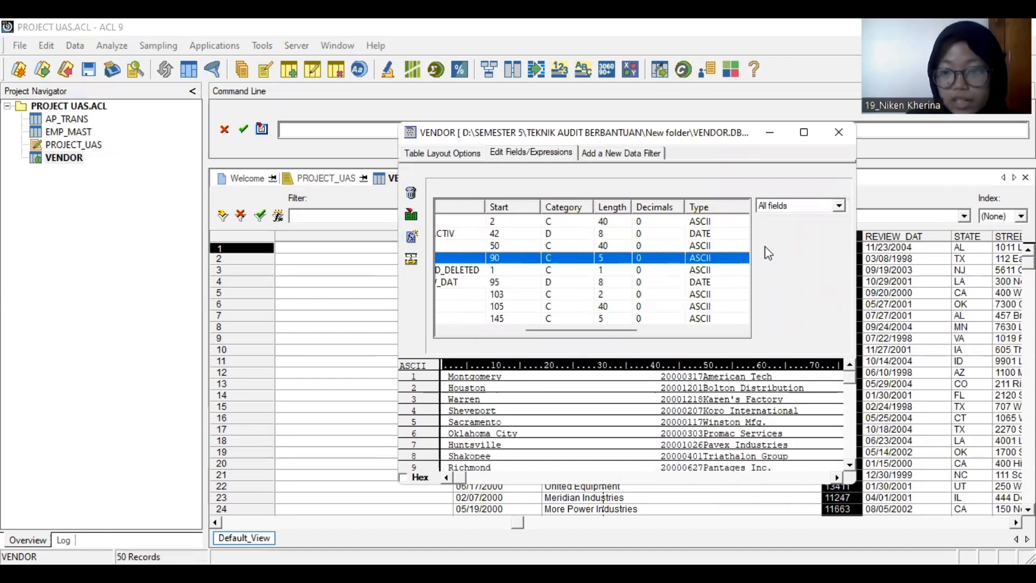
pyautogui.click(839, 135)
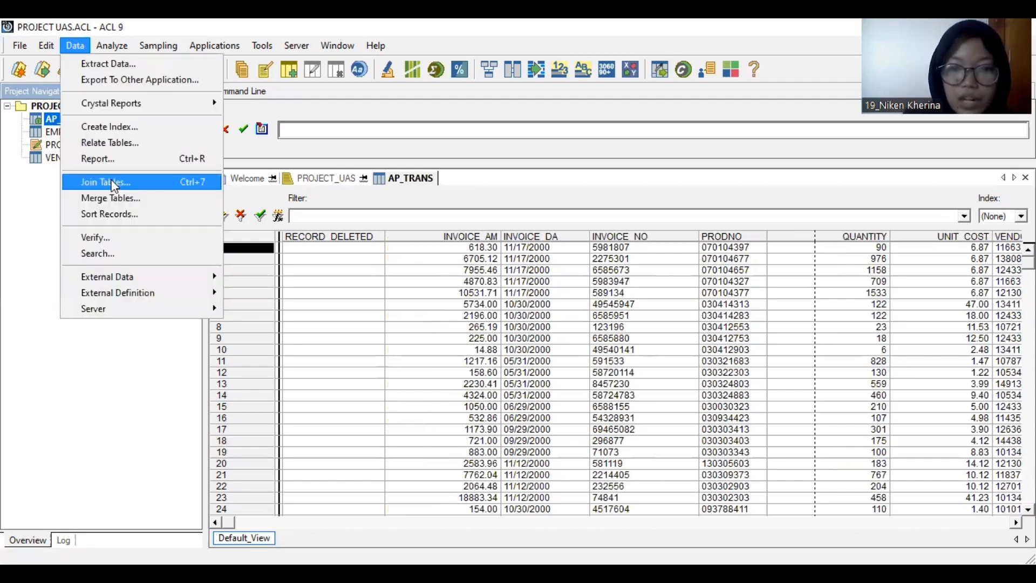
# Step: Set up a join of AP_TRANS with VENDOR as the secondary table, using VENDOR_NO as primary key and NO as secondary key
pyautogui.press('Return')
pyautogui.click(722, 181)
pyautogui.click(669, 220)
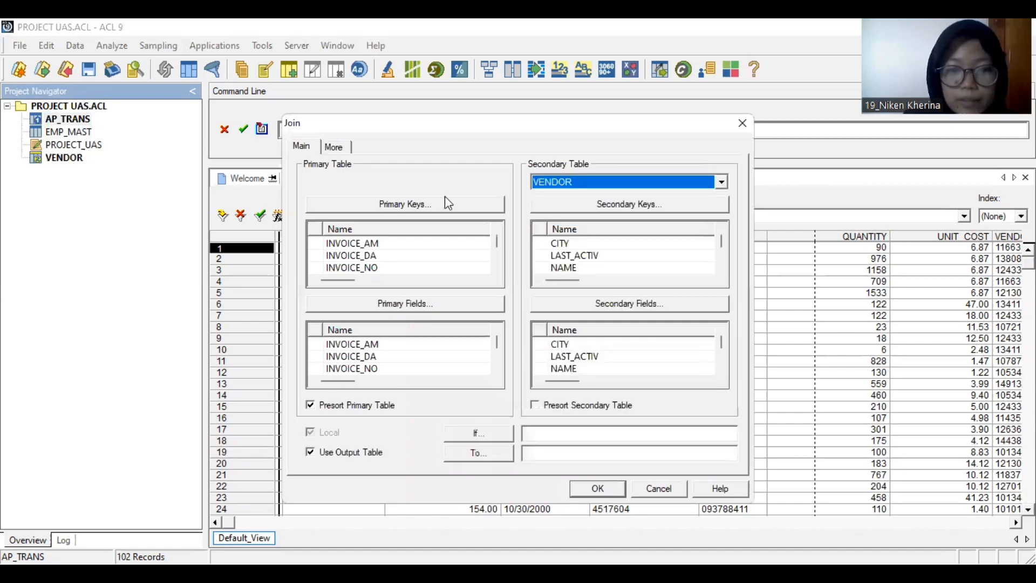
pyautogui.moveTo(498, 253); pyautogui.dragTo(497, 263)
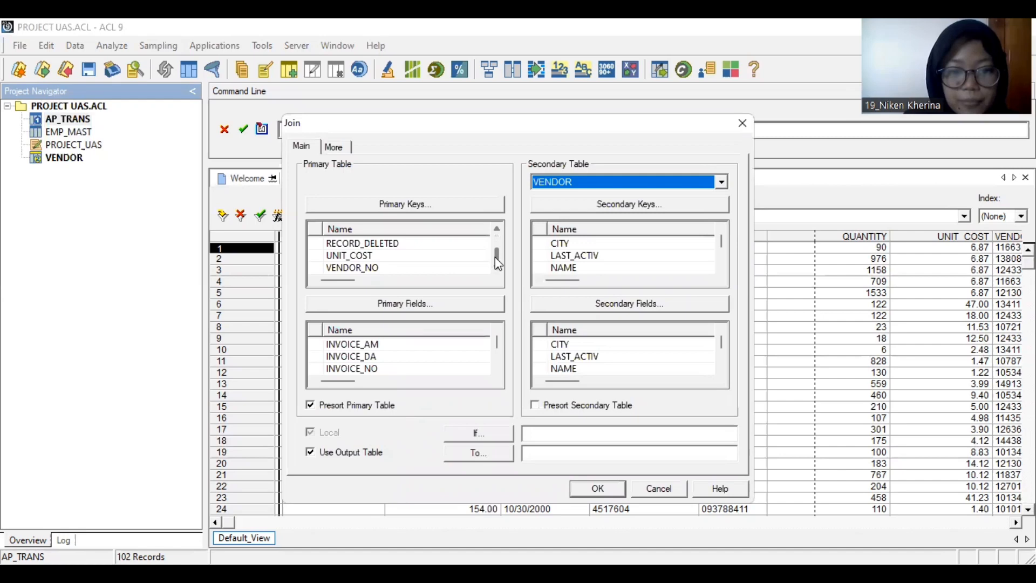
pyautogui.click(316, 267)
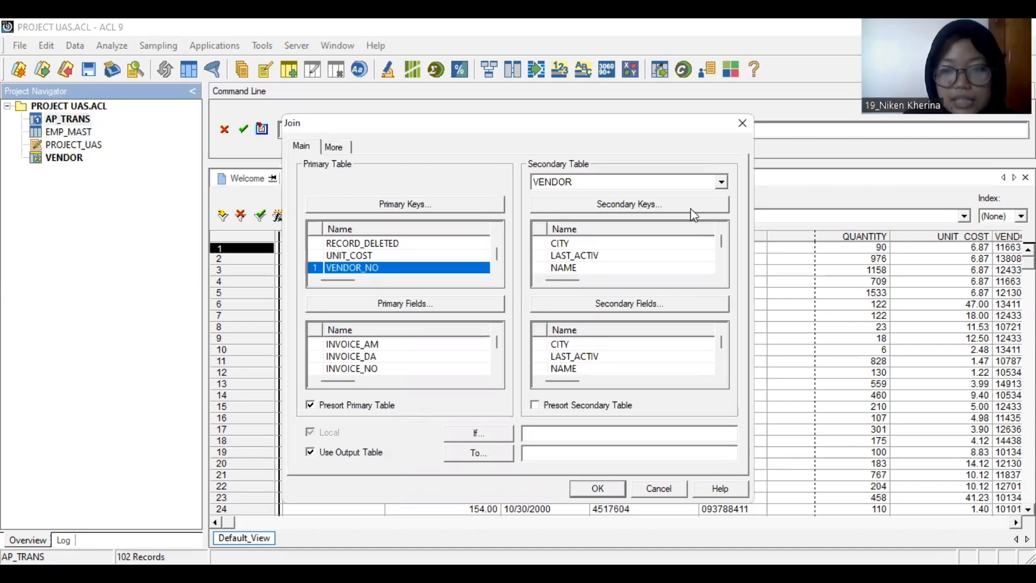
pyautogui.moveTo(717, 238)
pyautogui.mouseDown()
pyautogui.moveTo(720, 258)
pyautogui.moveTo(720, 246)
pyautogui.mouseUp()
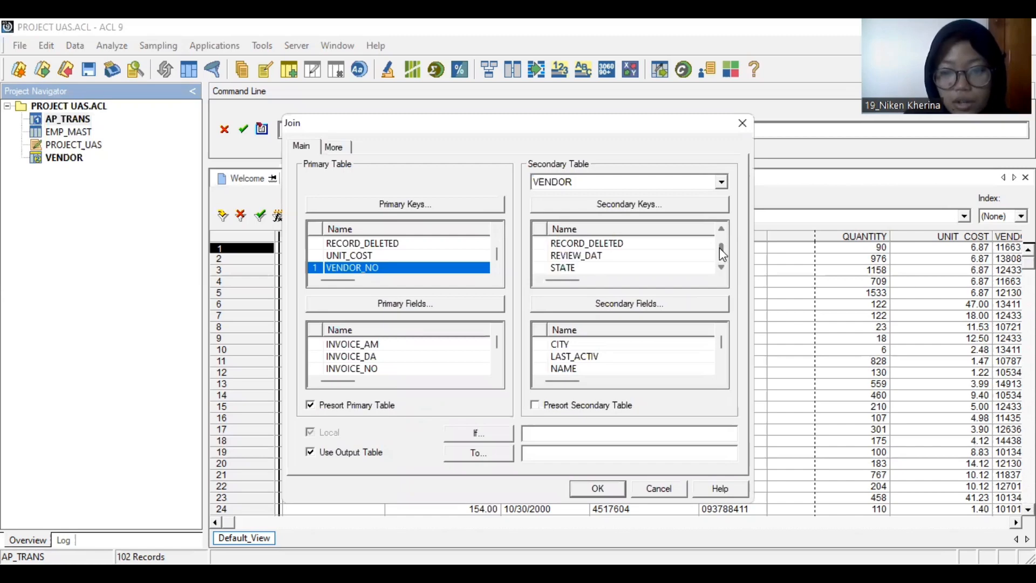
pyautogui.scroll(1, 543, 258)
pyautogui.click(540, 255)
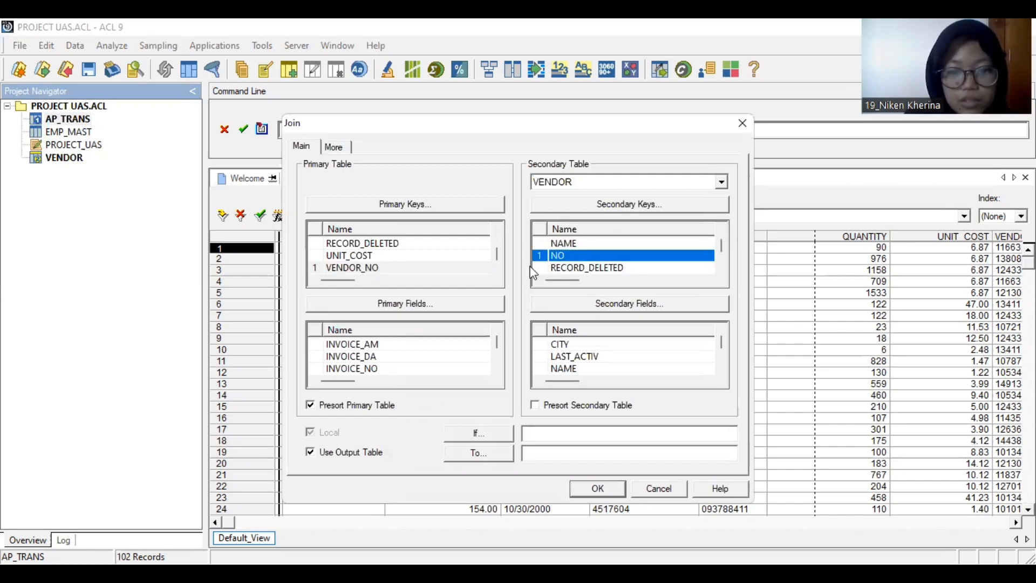
# Step: Include all primary and secondary fields in the join except RECORD_DELETED from each table
pyautogui.click(420, 306)
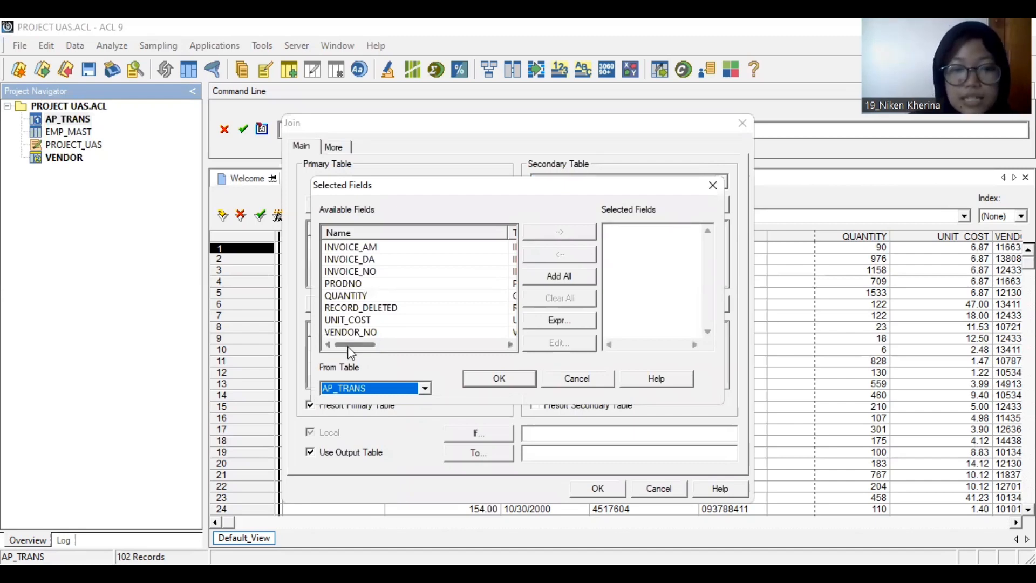
pyautogui.click(565, 280)
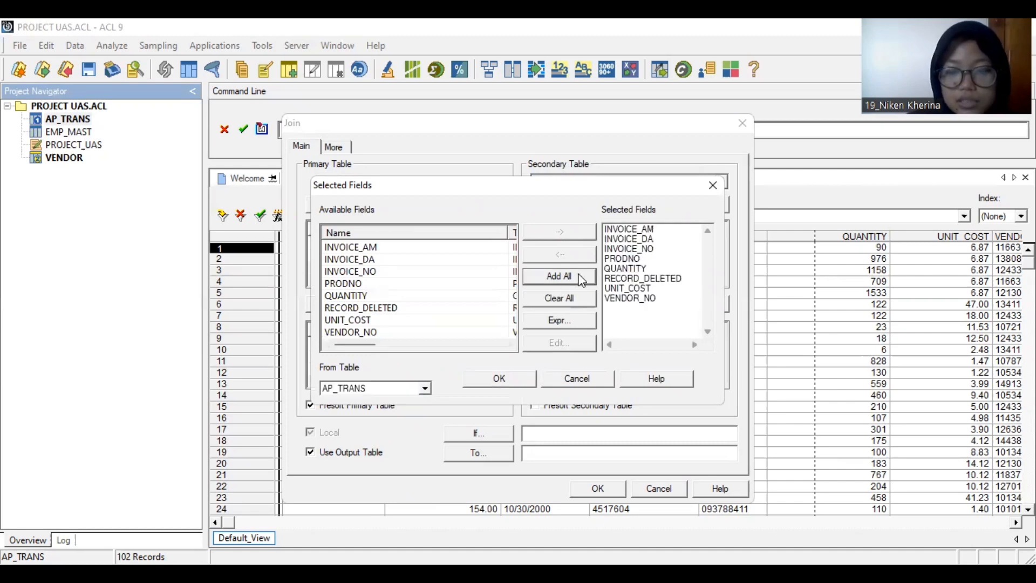
pyautogui.doubleClick(676, 279)
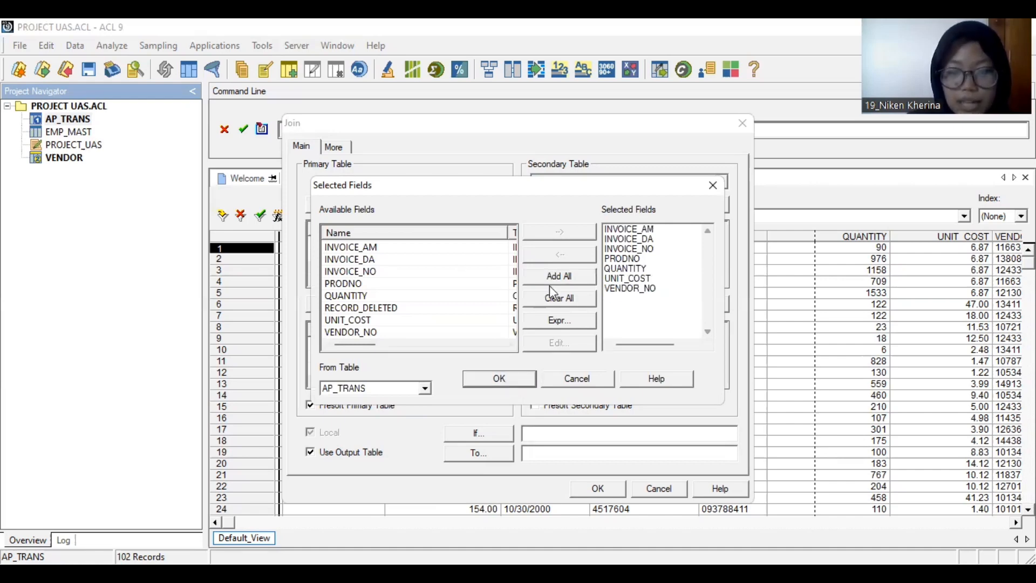
pyautogui.doubleClick(676, 267)
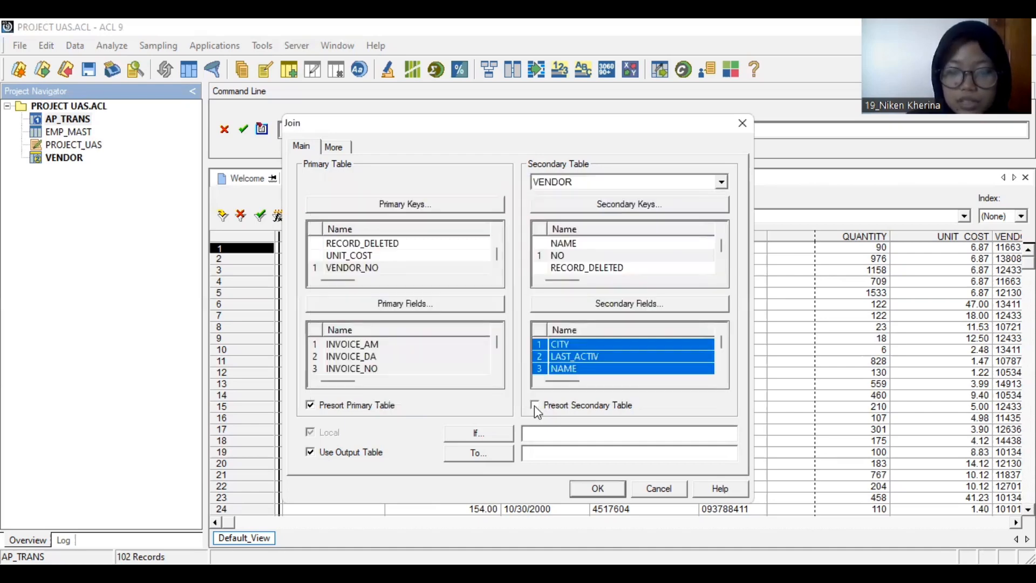
# Step: Presort the secondary table, name the output table JOIN MATCHED and run the join
pyautogui.click(534, 406)
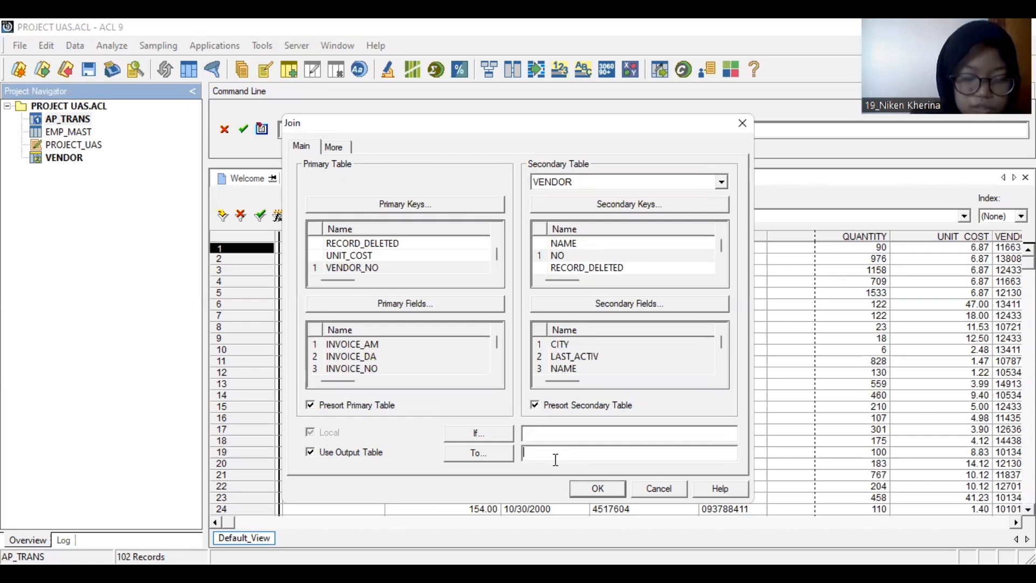
pyautogui.write('JOIN MATCHED')
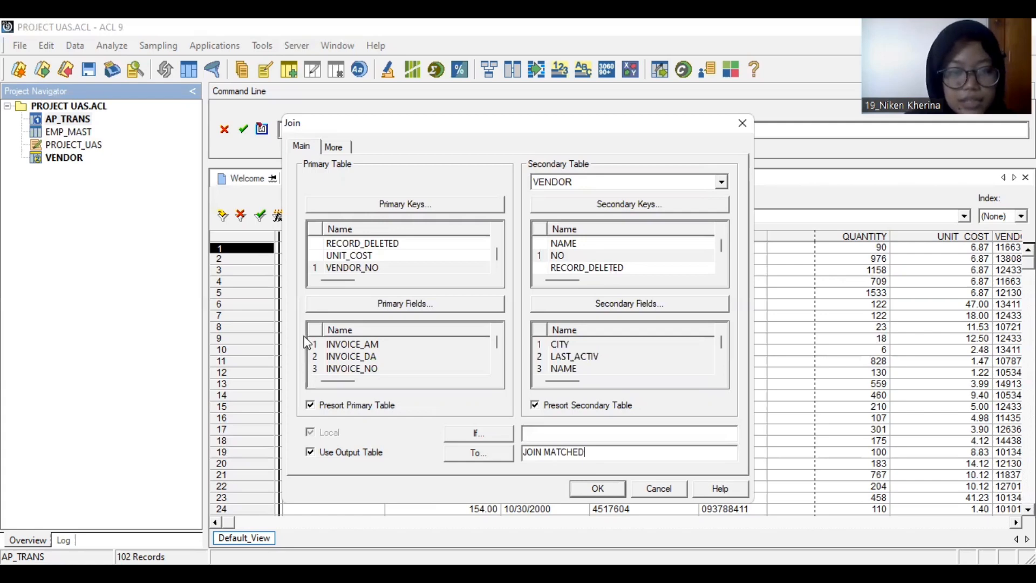
pyautogui.press('Return')
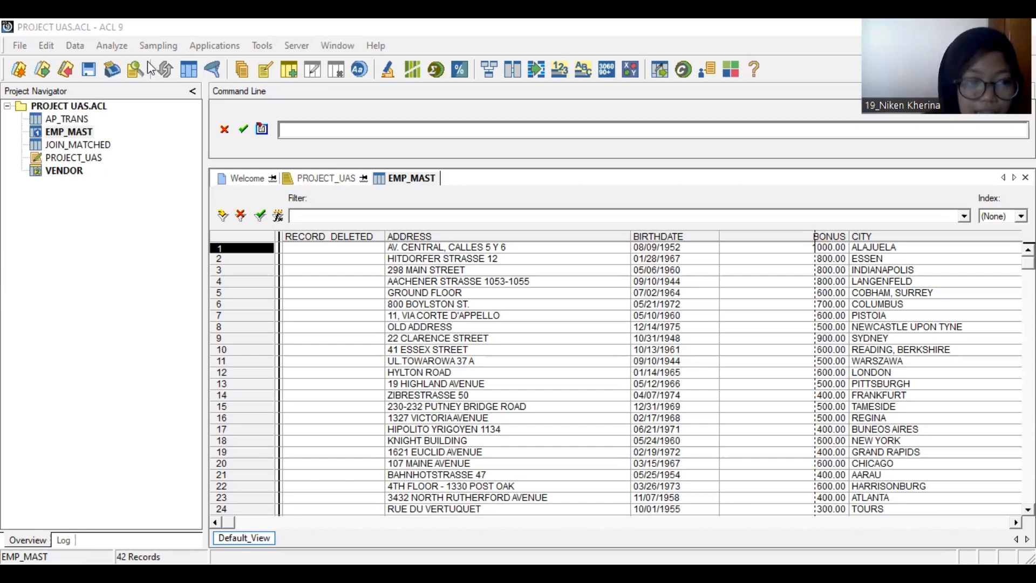
# Step: Set up a field-based data extraction from EMP_MAST and select the EMPNO and FIRST fields
pyautogui.hotkey('alt', 'd')
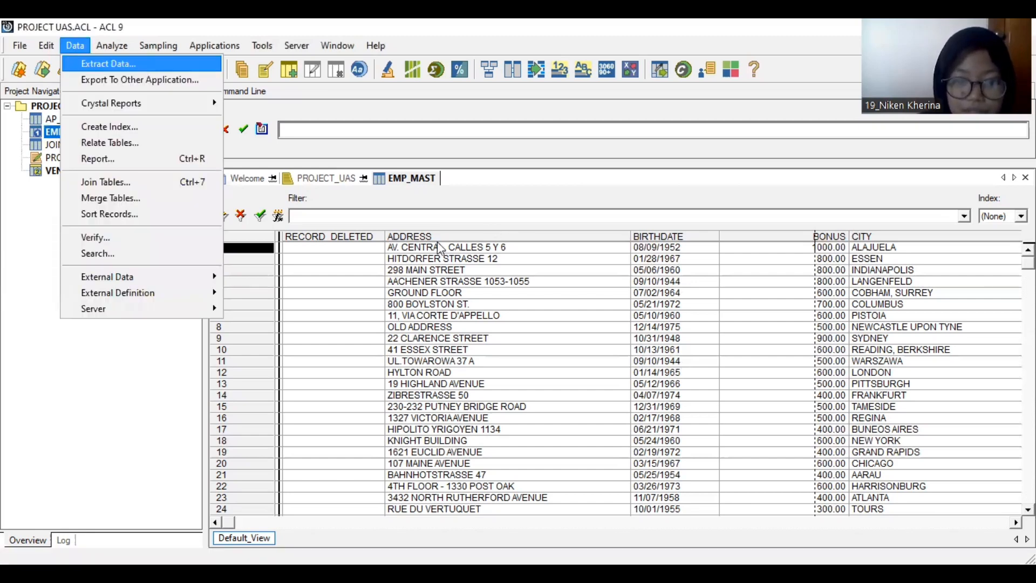
pyautogui.press('Return')
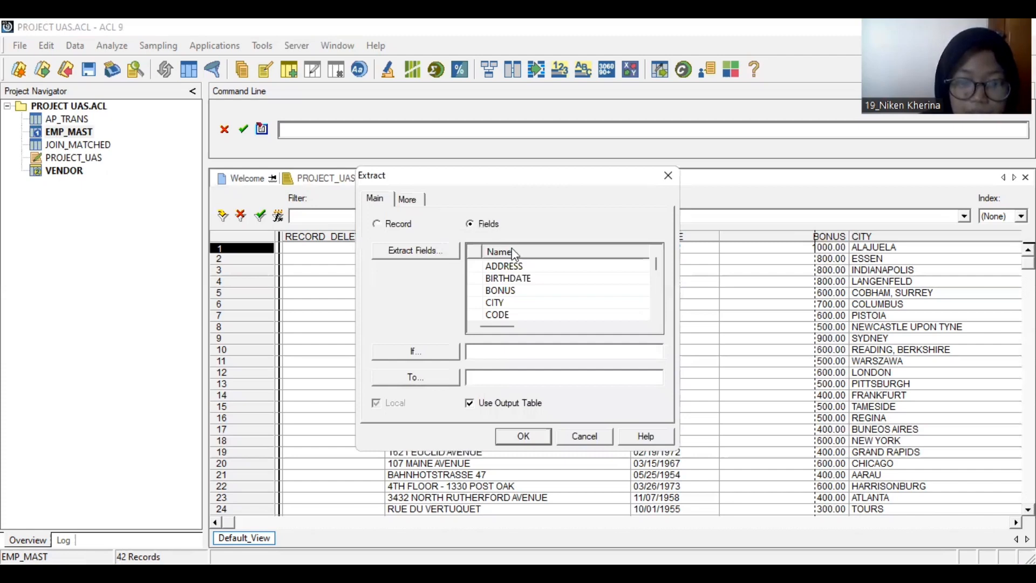
pyautogui.click(508, 268)
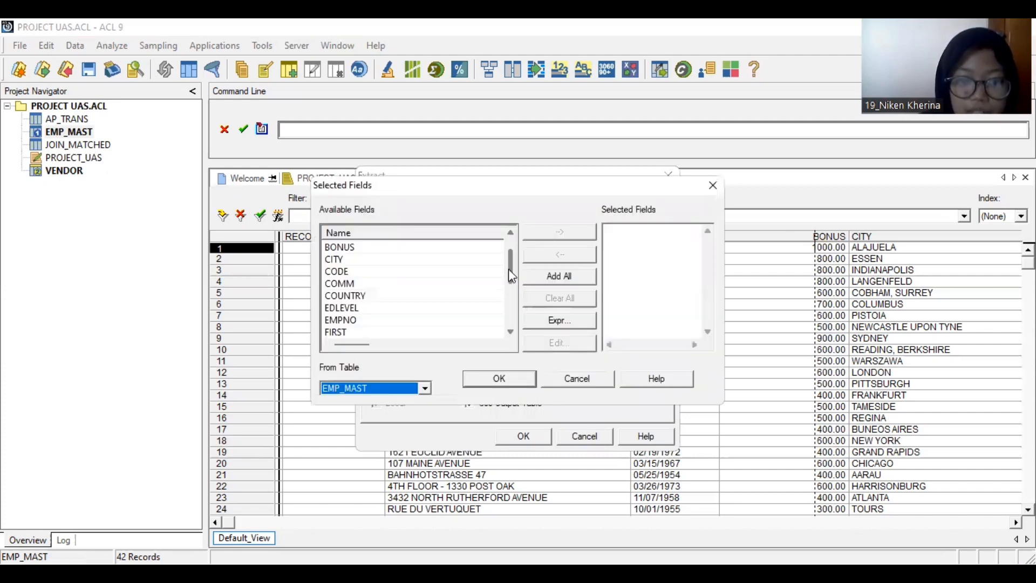
pyautogui.scroll(-1, 365, 289)
pyautogui.doubleClick(362, 283)
pyautogui.doubleClick(354, 296)
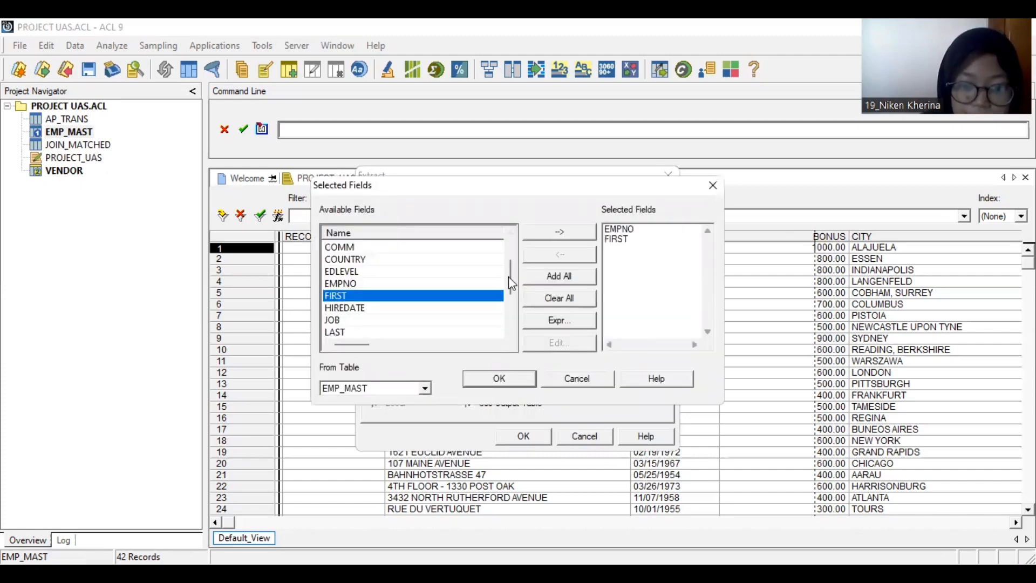
# Step: Add JOB, PAY_PER_PE and PHONENO to the extracted fields and confirm the field selection
pyautogui.moveTo(509, 276); pyautogui.dragTo(507, 284)
pyautogui.scroll(-1, 397, 267)
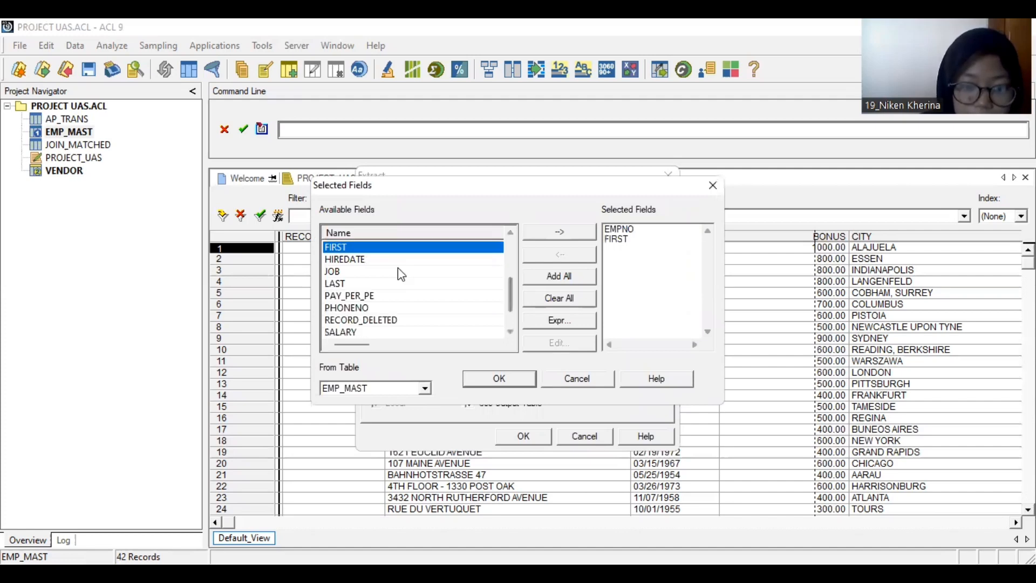
pyautogui.doubleClick(400, 271)
pyautogui.click(395, 296)
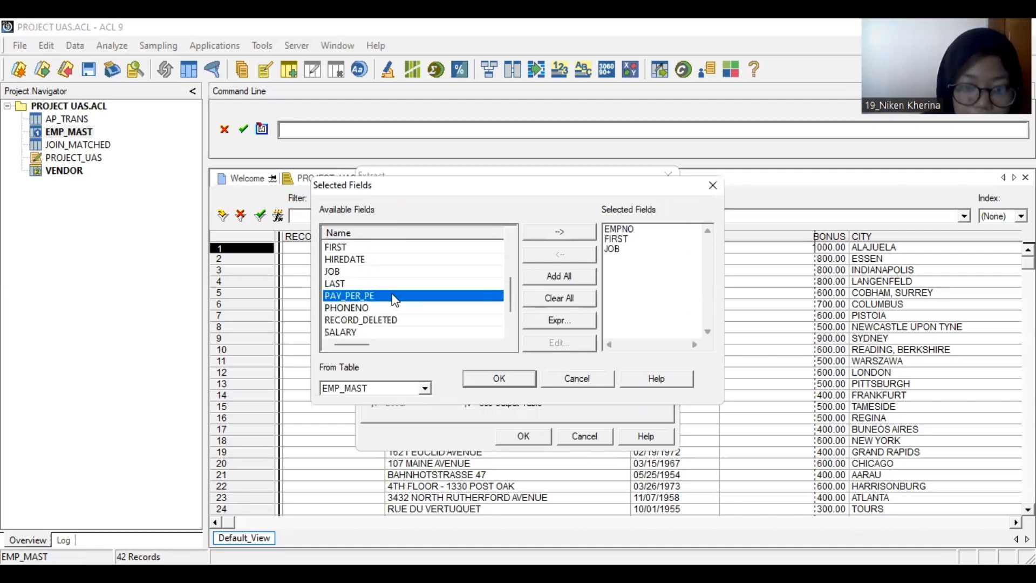
pyautogui.doubleClick(387, 309)
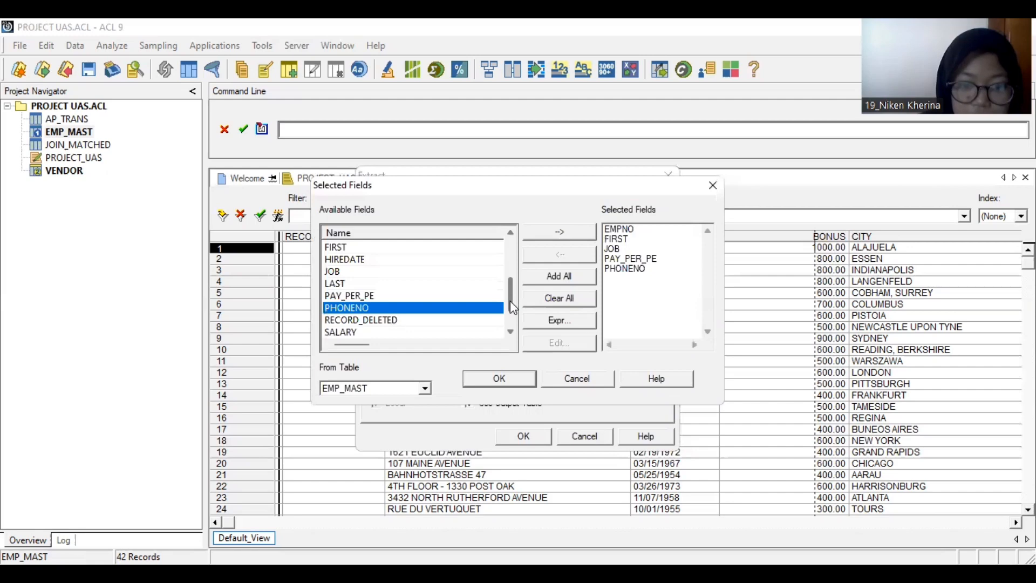
pyautogui.scroll(-1, 425, 313)
pyautogui.doubleClick(426, 311)
pyautogui.click(494, 379)
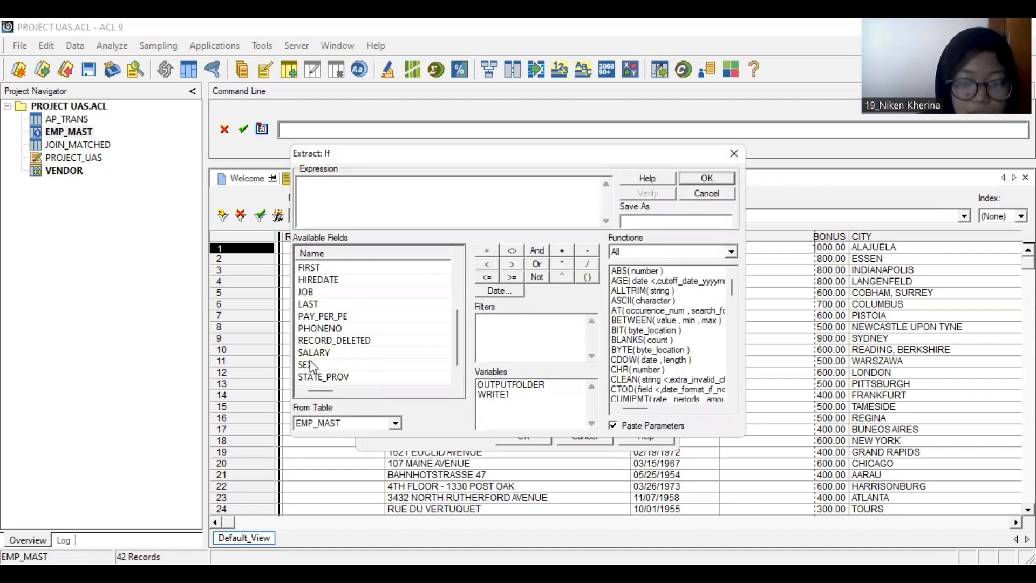
# Step: Set the extraction condition to SEX = "F" AND JOB = "DESIGNER" and confirm the expression
pyautogui.doubleClick(309, 365)
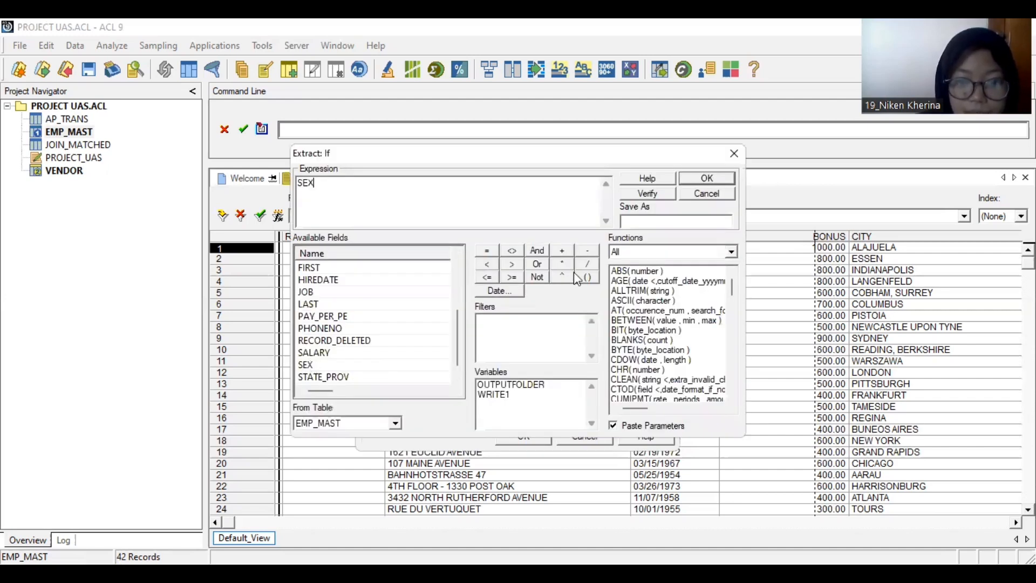
pyautogui.click(490, 253)
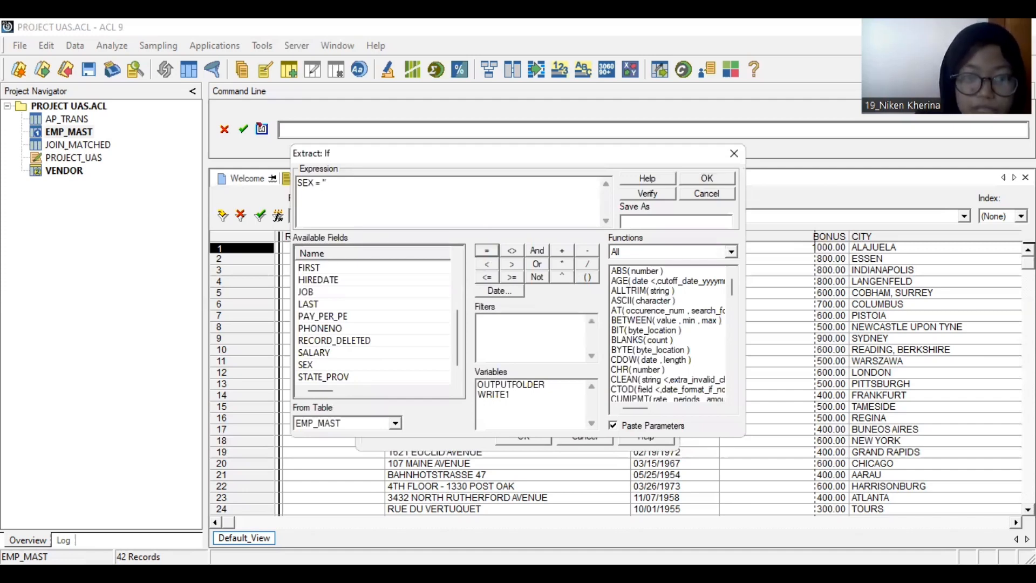
pyautogui.write('"F')
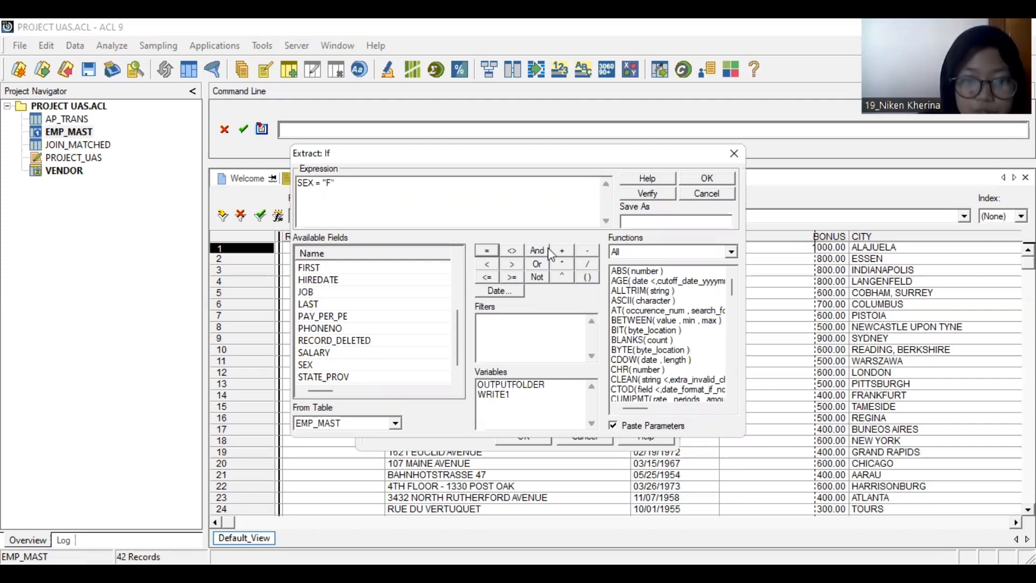
pyautogui.click(548, 251)
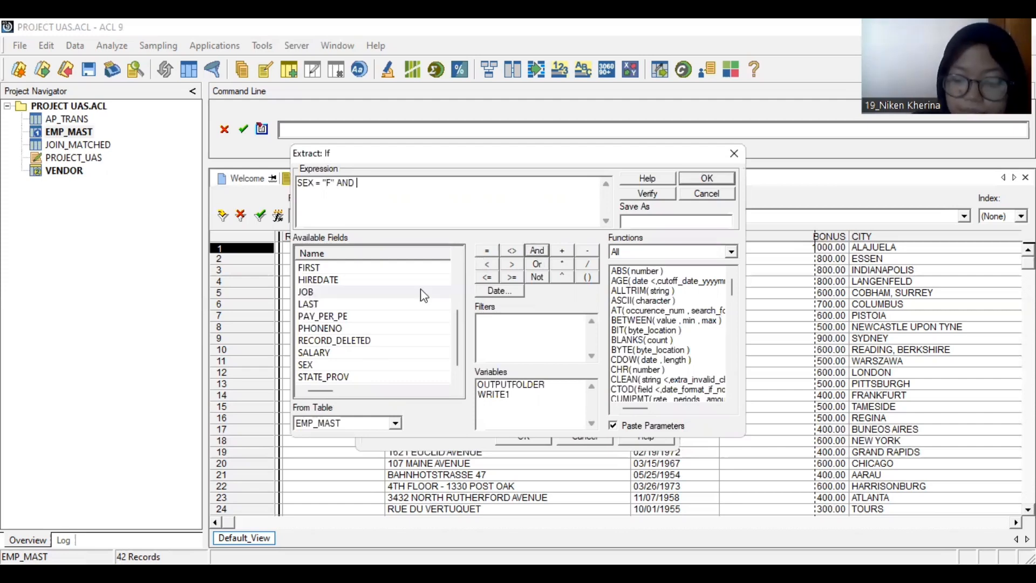
pyautogui.doubleClick(423, 295)
pyautogui.doubleClick(493, 251)
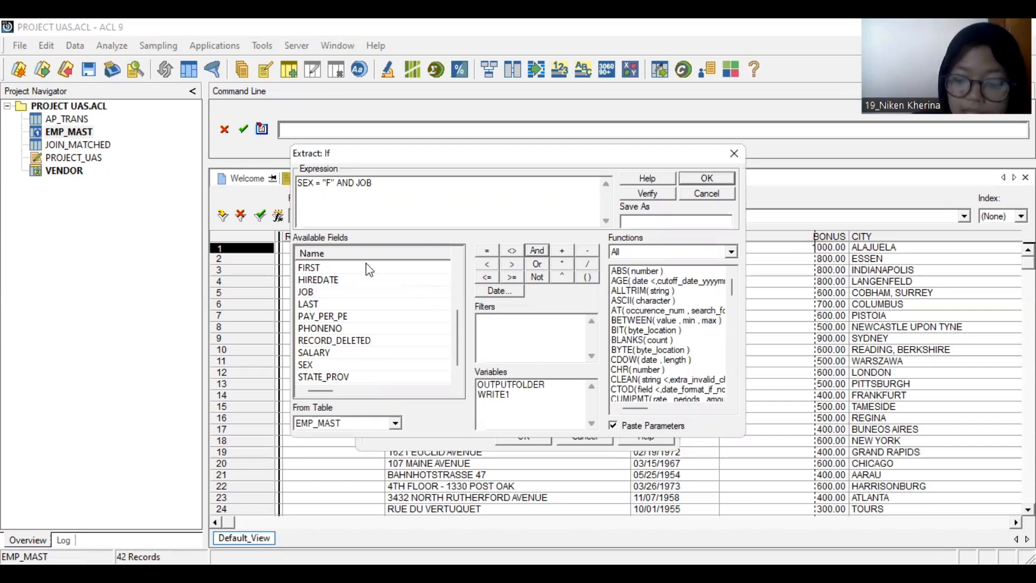
pyautogui.press('BackSpace')
pyautogui.write('"DES')
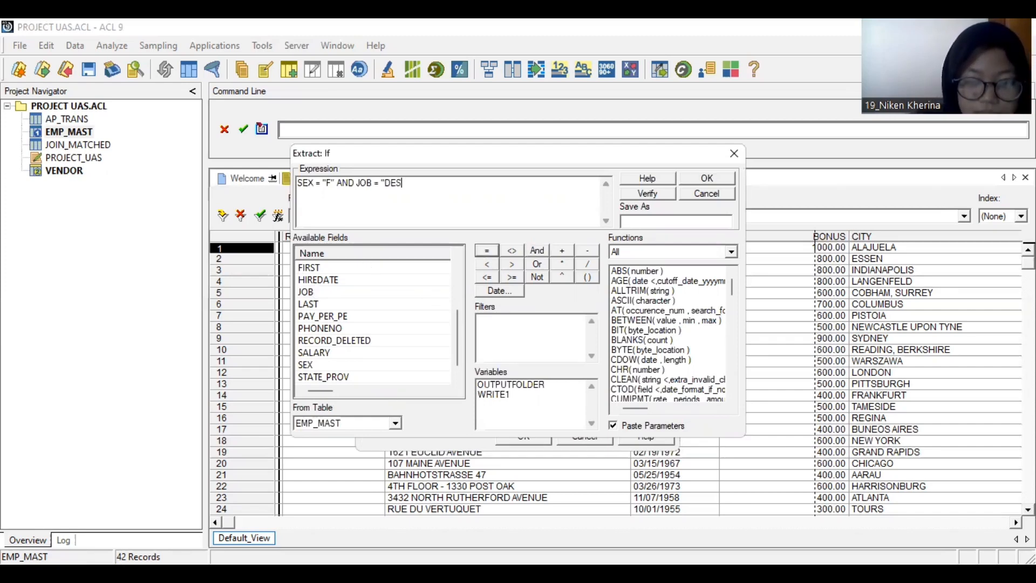
pyautogui.write('IGNER"')
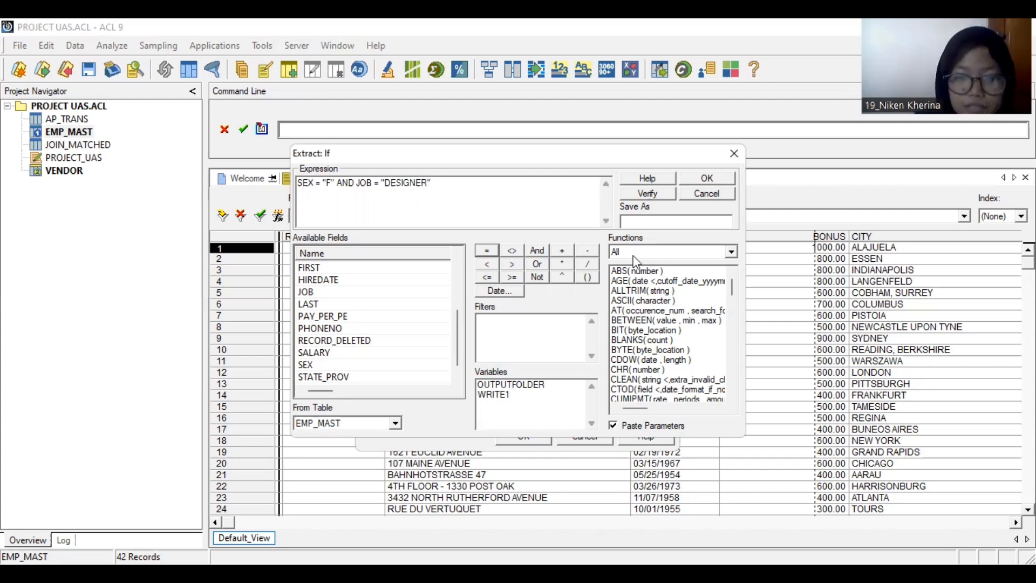
pyautogui.press('Return')
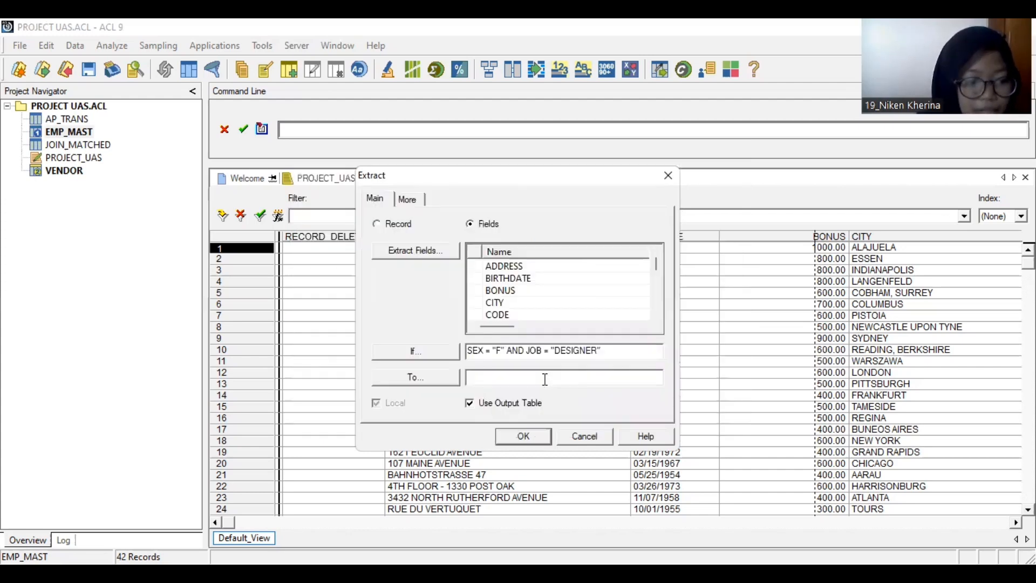
# Step: Name the output table FEMALE DESIGNER and run the extraction
pyautogui.click(545, 377)
pyautogui.write('FEMALE D')
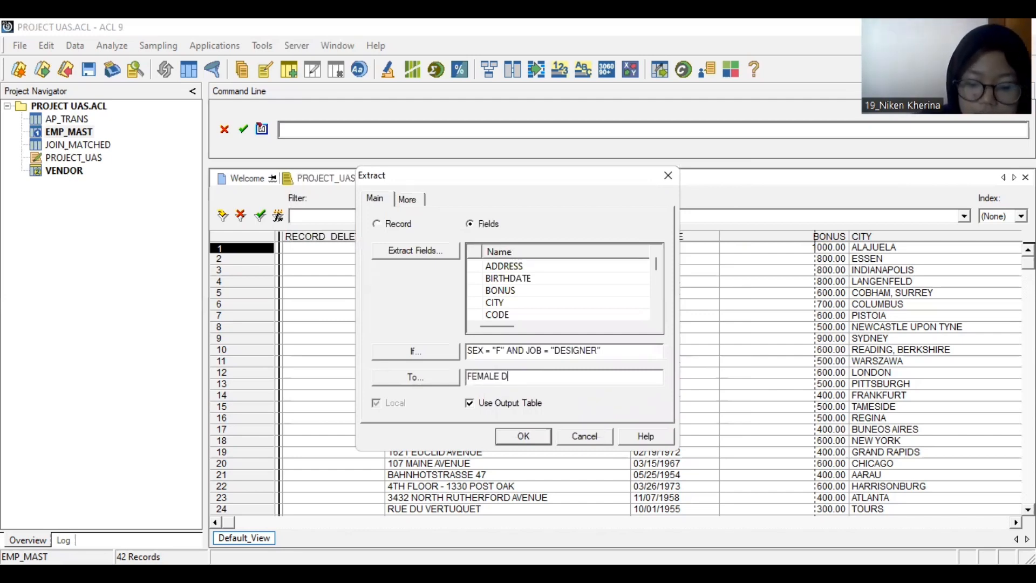
pyautogui.write('ESIGNER')
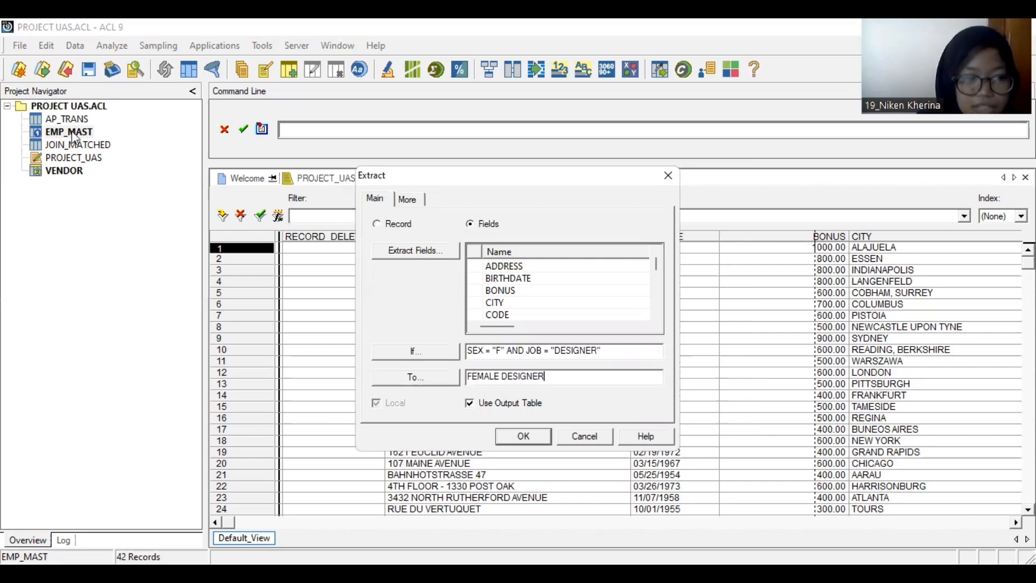
pyautogui.press('Return')
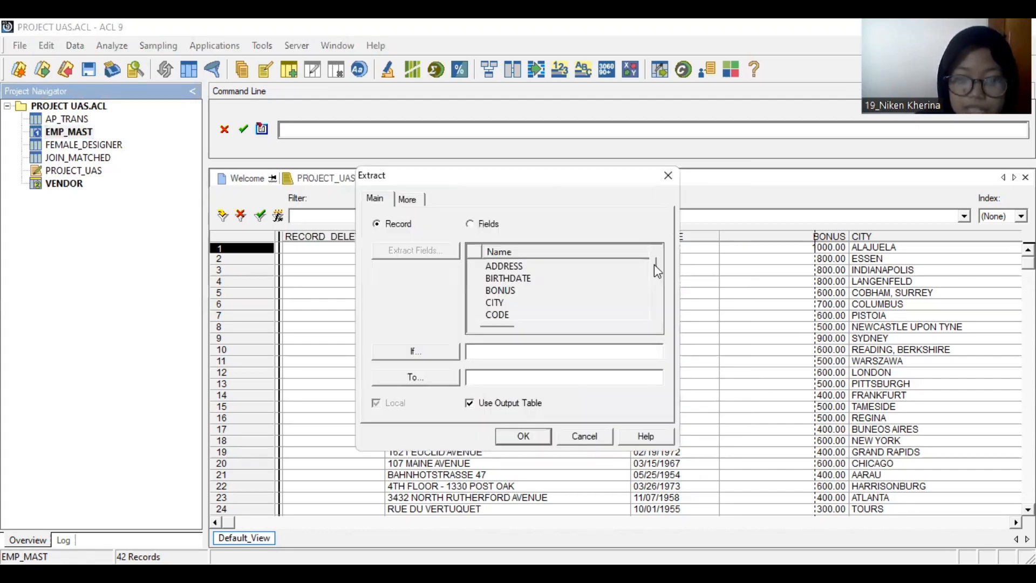
# Step: Set up another extraction from EMP_MAST by fields and select the EMPNO and FIRST fields
pyautogui.click(487, 225)
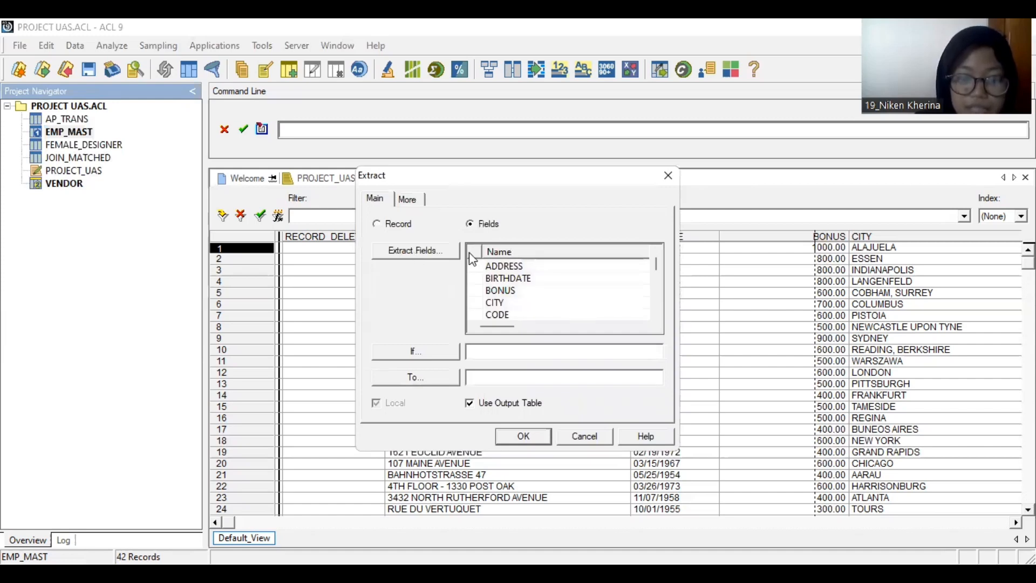
pyautogui.click(415, 251)
pyautogui.scroll(-1, 382, 327)
pyautogui.doubleClick(379, 321)
pyautogui.doubleClick(379, 334)
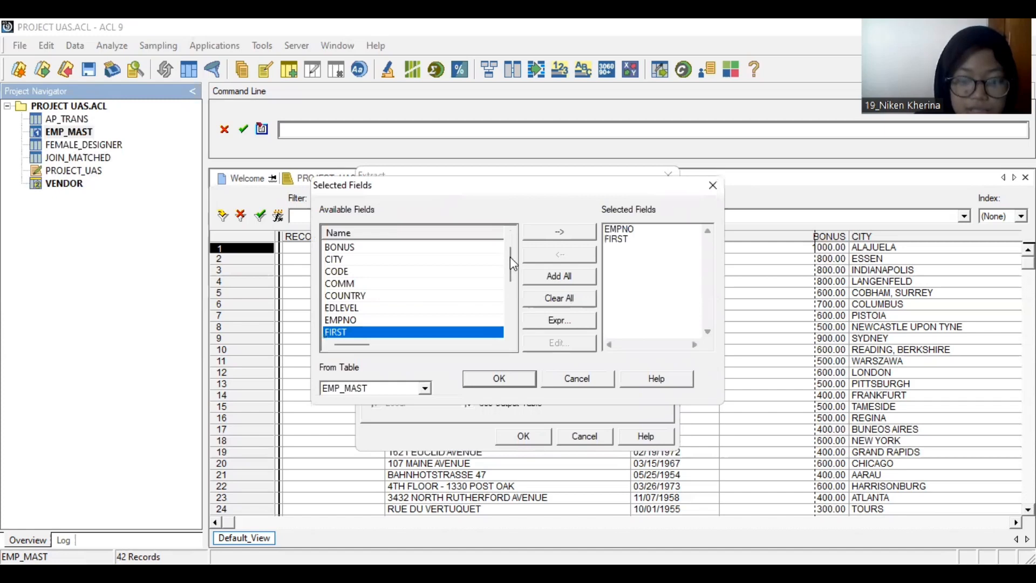
# Step: Add the JOB, PAY_PER_PE, PHONENO and SEX fields to the extraction's selected fields
pyautogui.moveTo(510, 257); pyautogui.dragTo(509, 289)
pyautogui.scroll(-1, 405, 279)
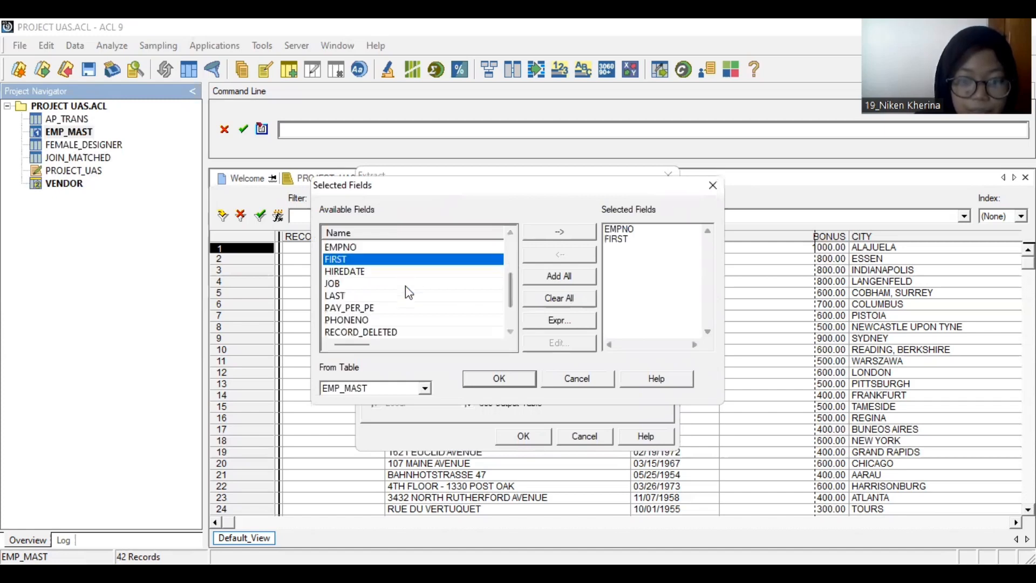
pyautogui.doubleClick(406, 283)
pyautogui.doubleClick(401, 308)
pyautogui.click(394, 322)
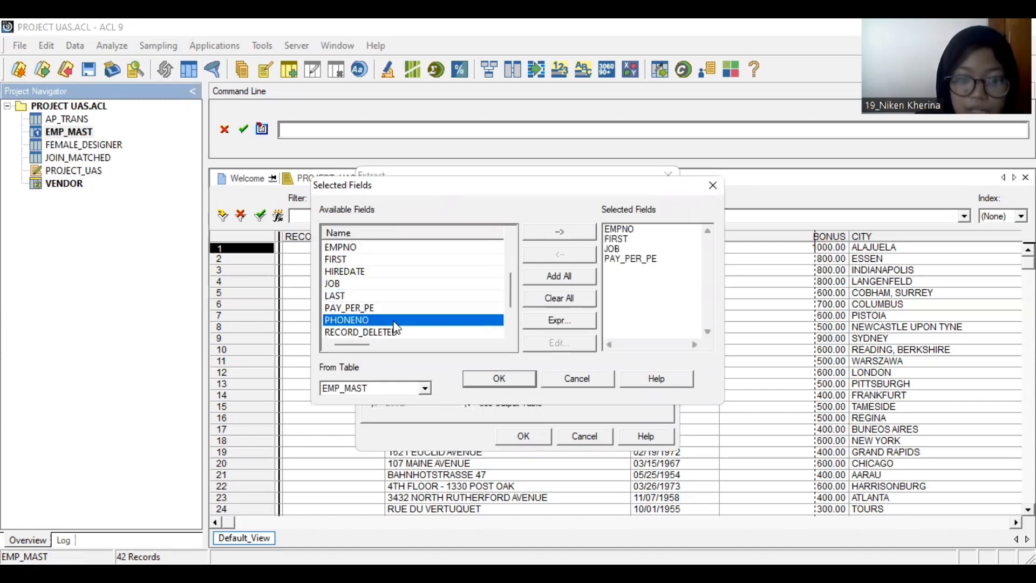
pyautogui.doubleClick(395, 327)
pyautogui.scroll(-2, 510, 305)
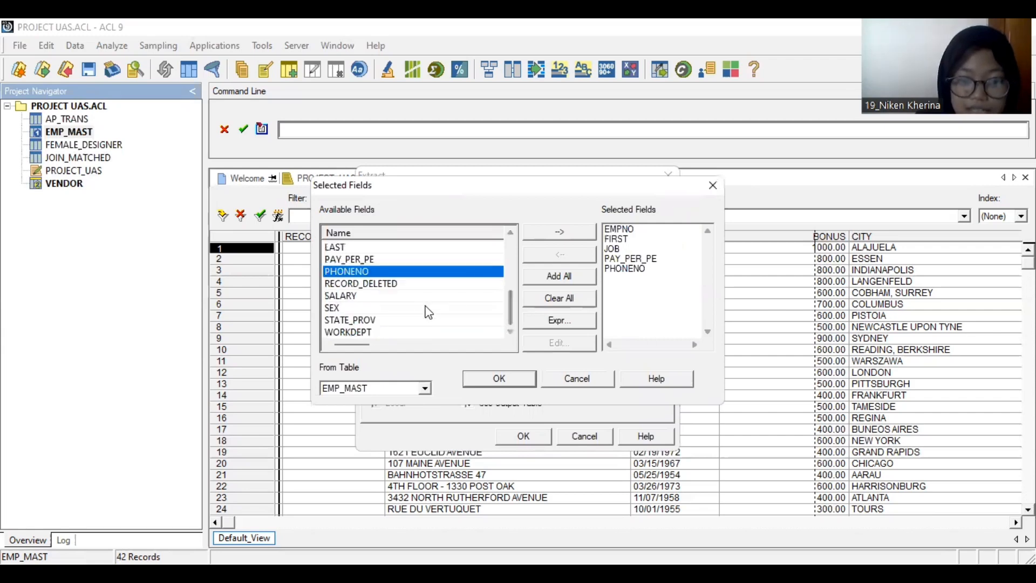
pyautogui.doubleClick(429, 309)
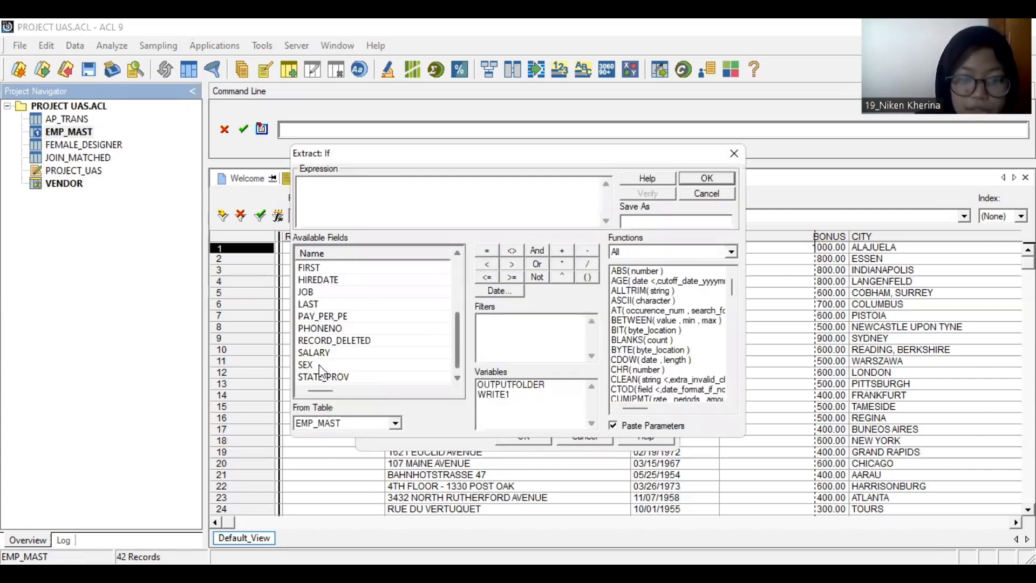
# Step: Set the extraction condition to SEX = "M" AND JOB = "DESIGNER"
pyautogui.doubleClick(319, 365)
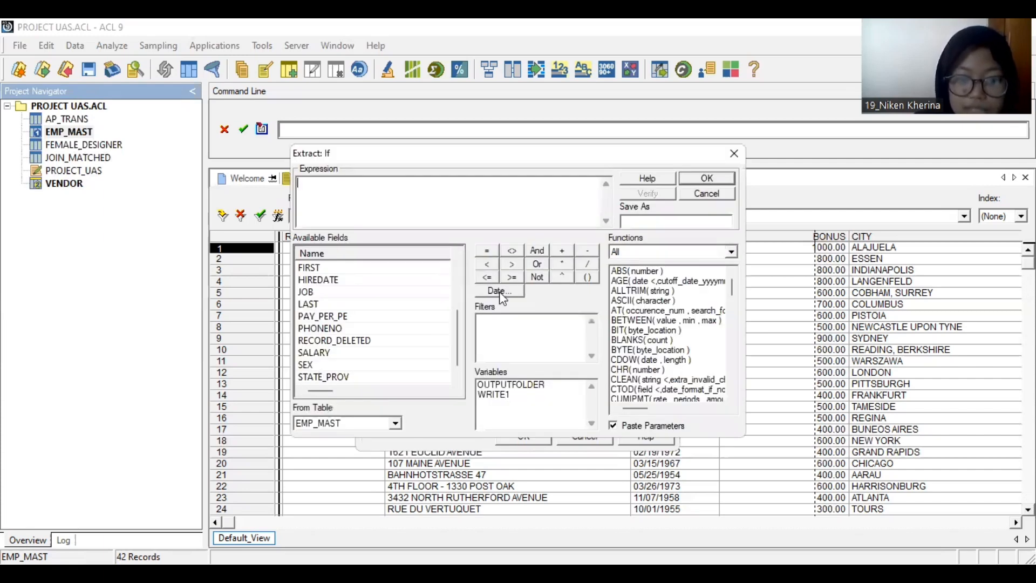
pyautogui.click(487, 251)
pyautogui.write('"M')
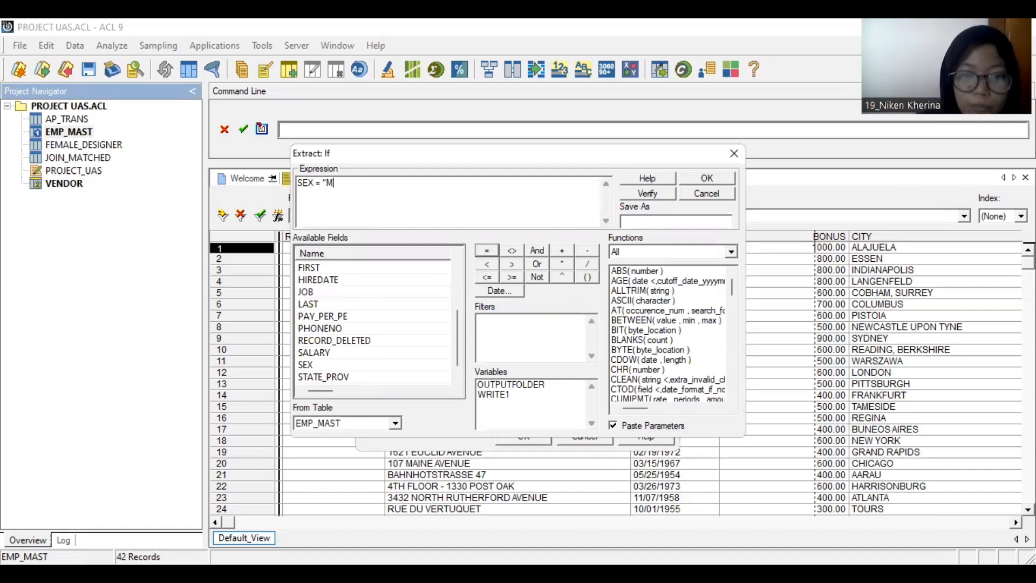
pyautogui.write('"')
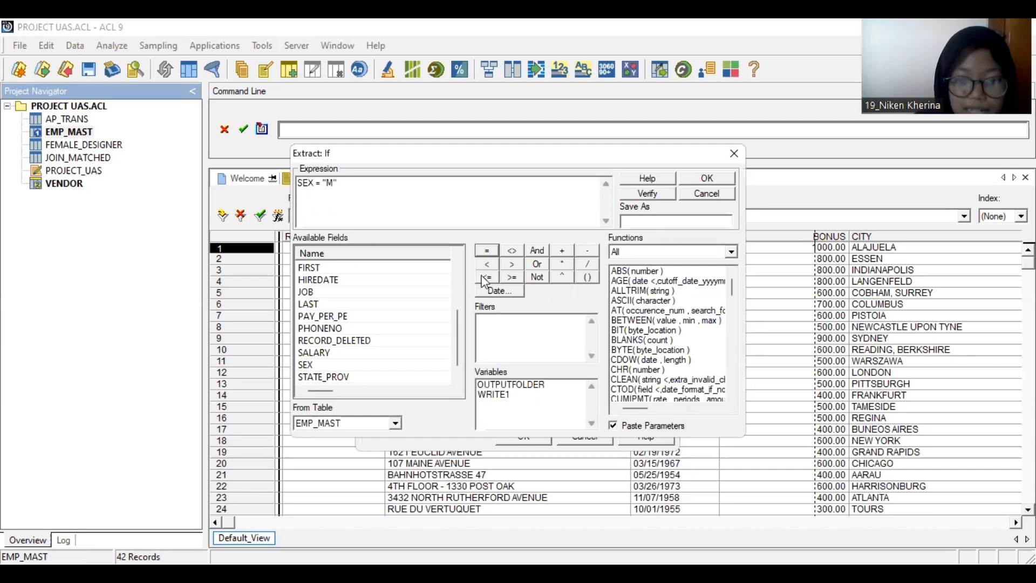
pyautogui.click(540, 252)
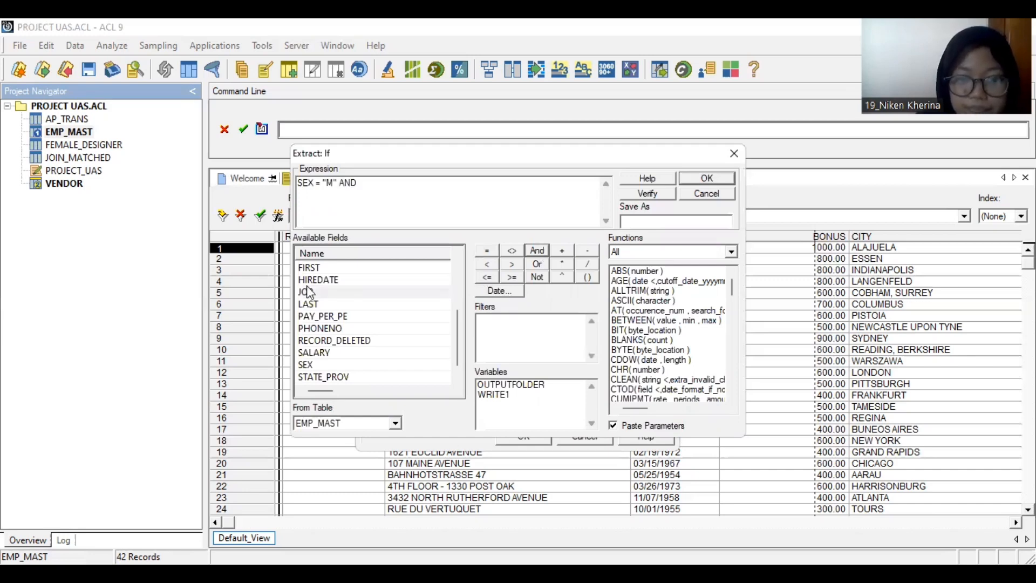
pyautogui.doubleClick(307, 292)
pyautogui.click(486, 252)
pyautogui.write('"D')
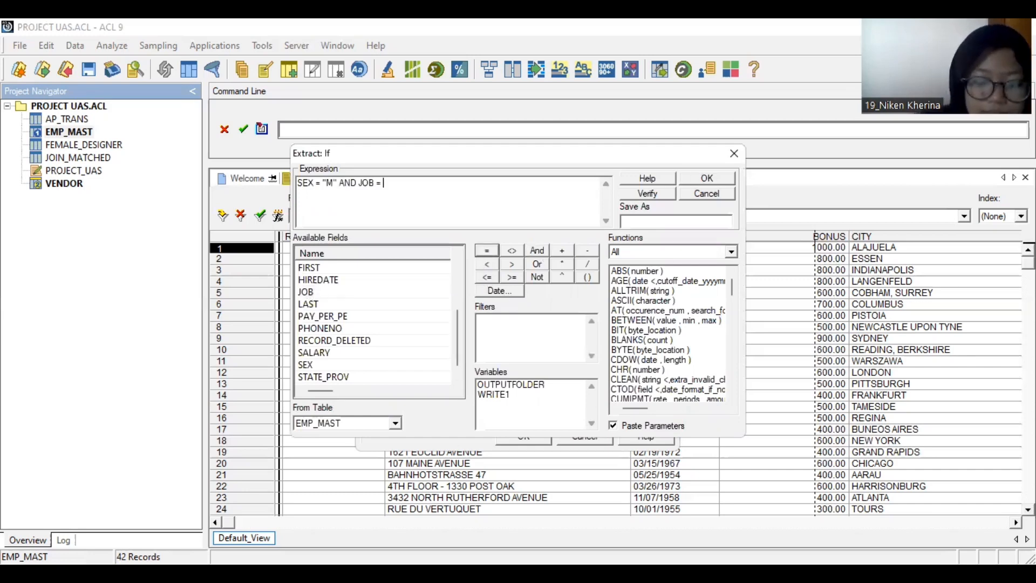
pyautogui.write('ESIGNER')
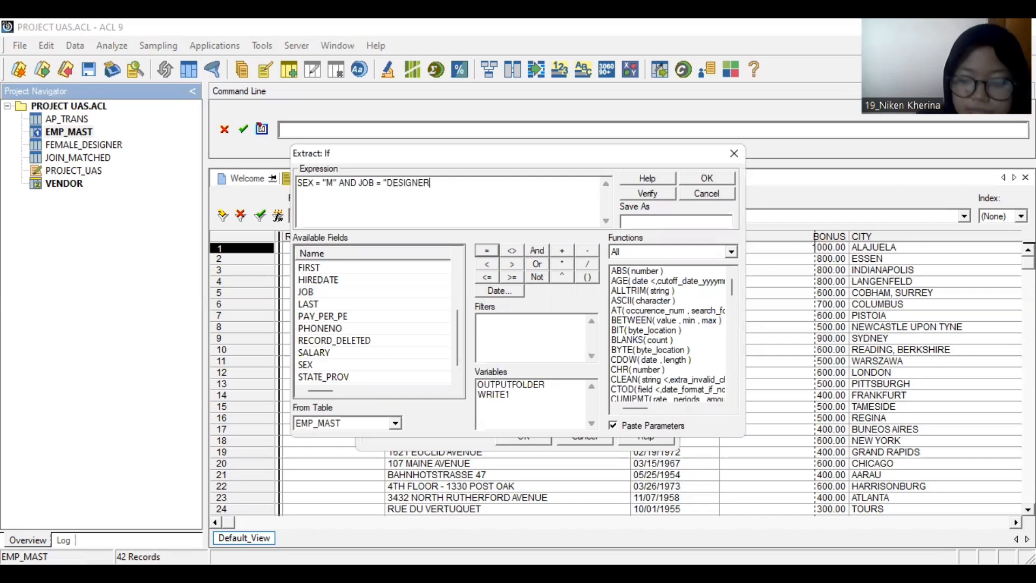
pyautogui.write('"')
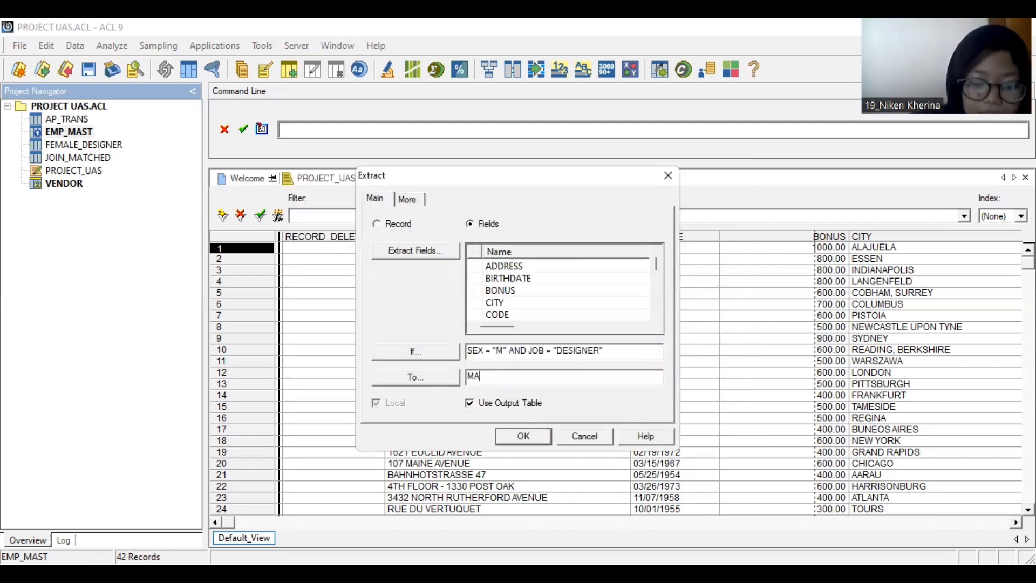
# Step: Name the output table MALE DESIGNER and run the extraction
pyautogui.write('LE DESIG')
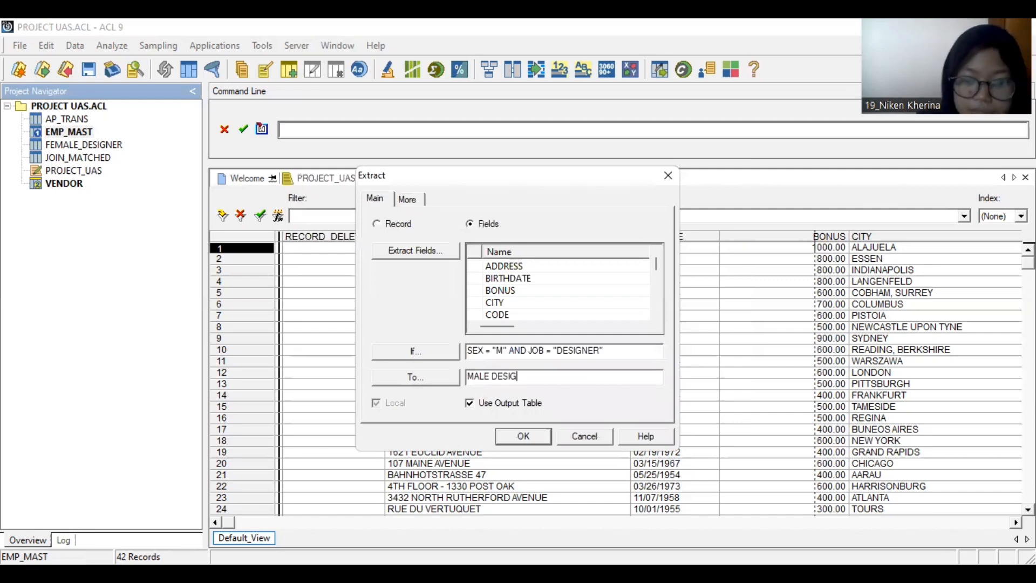
pyautogui.write('NER')
pyautogui.click(532, 441)
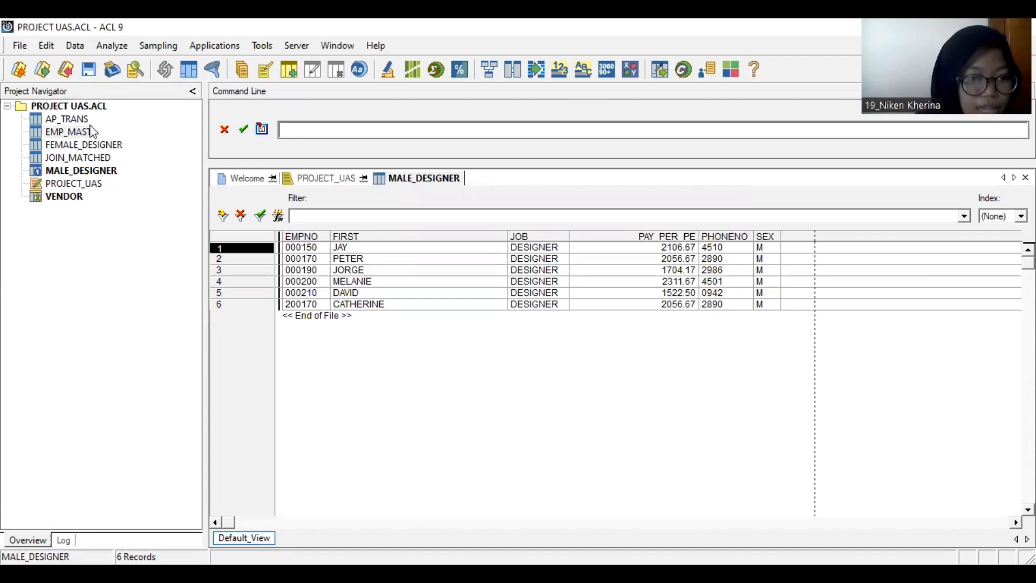
# Step: Set up a merge of MALE_DESIGNER with FEMALE_DESIGNER as the secondary table, using JOB as the key field in both
pyautogui.click(75, 46)
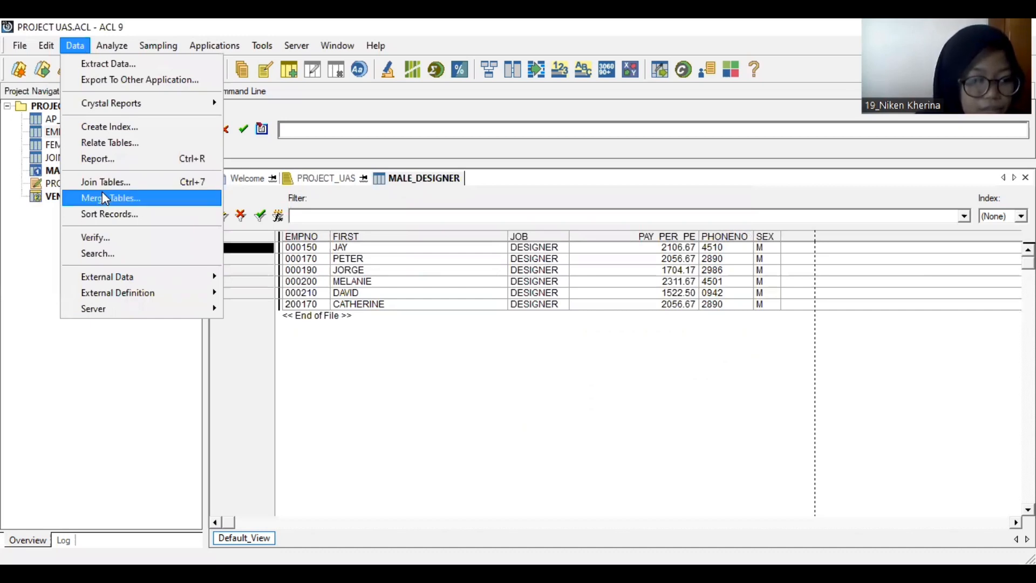
pyautogui.click(146, 198)
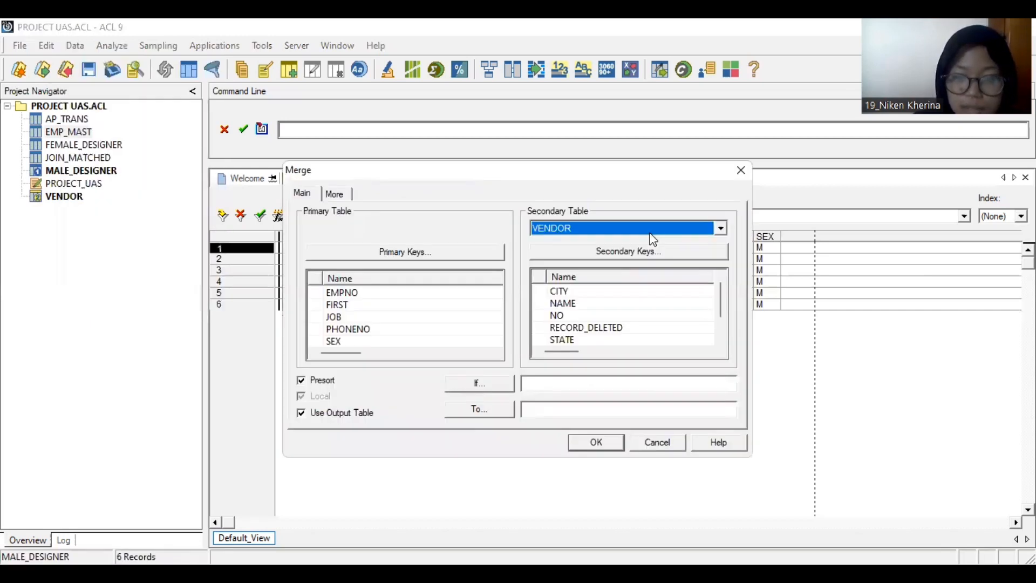
pyautogui.click(722, 229)
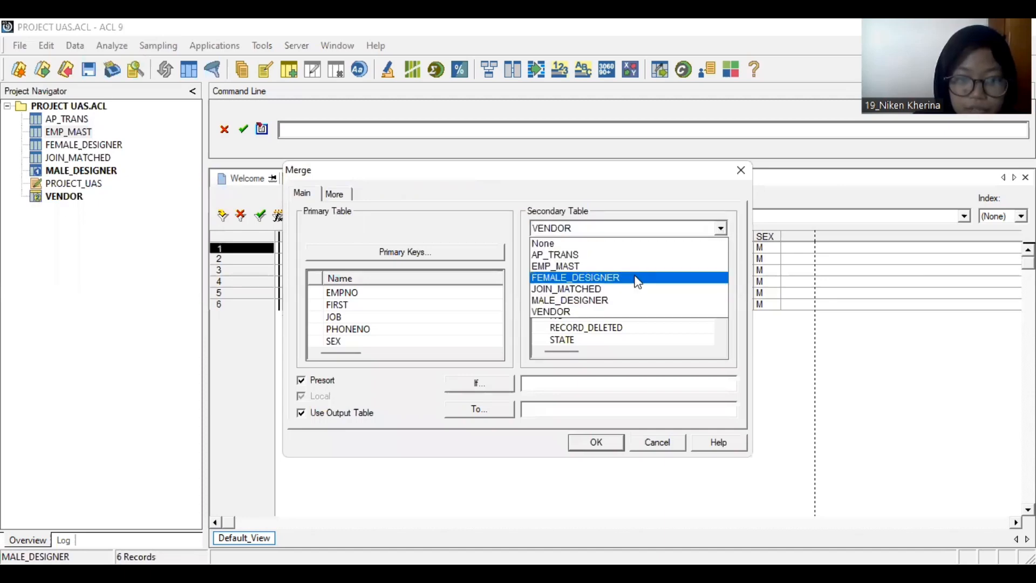
pyautogui.click(638, 282)
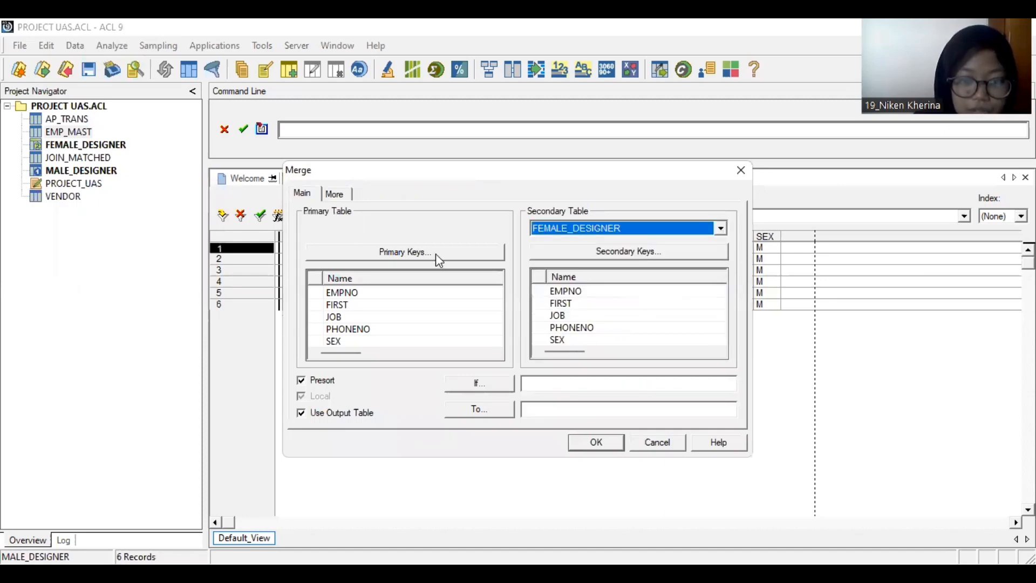
pyautogui.click(324, 317)
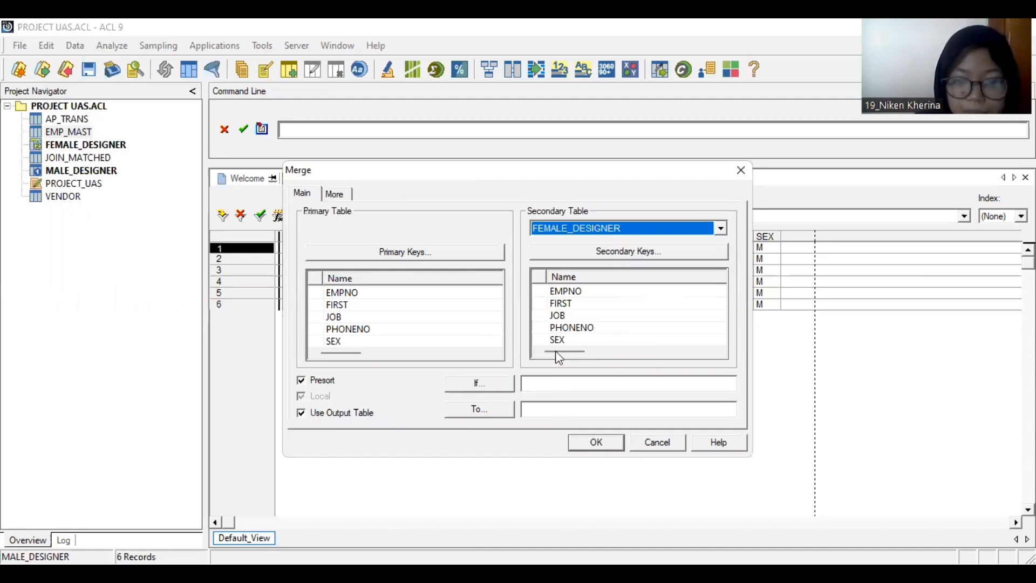
pyautogui.click(541, 316)
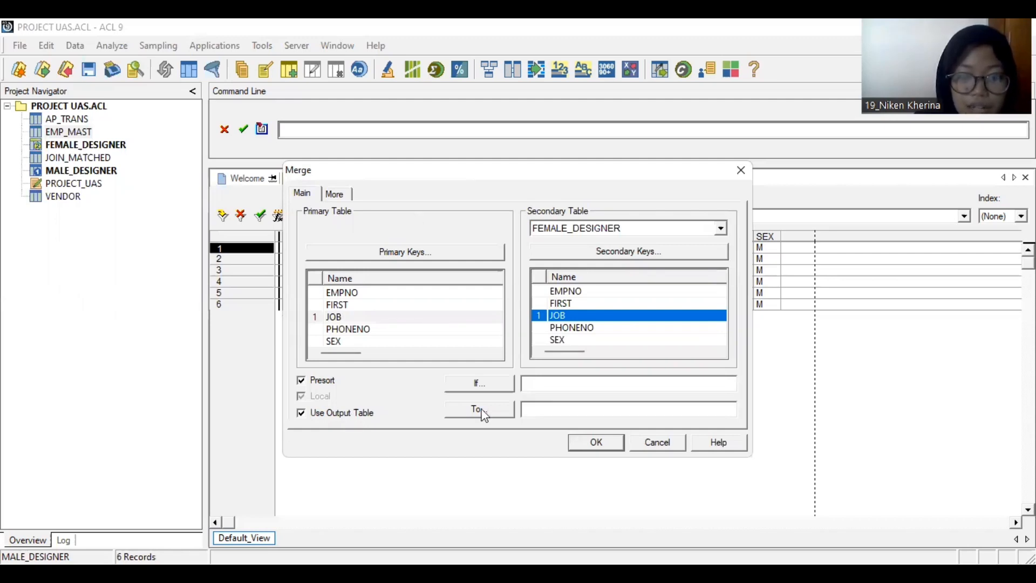
# Step: Name the merge output table MERGE JOB DESIGNER and run the merge
pyautogui.click(539, 410)
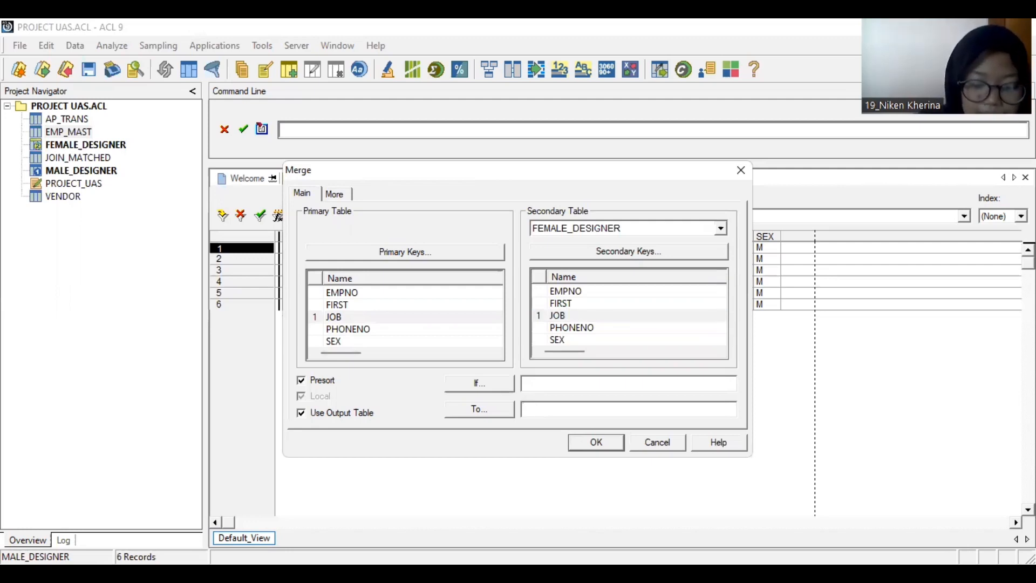
pyautogui.write('MERGE ')
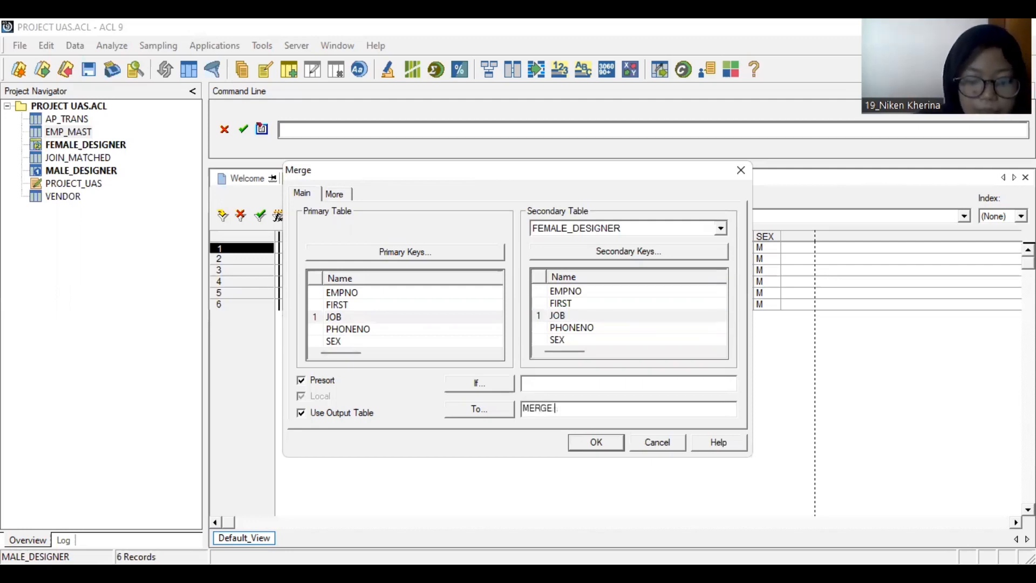
pyautogui.write('JOB DESIGNER')
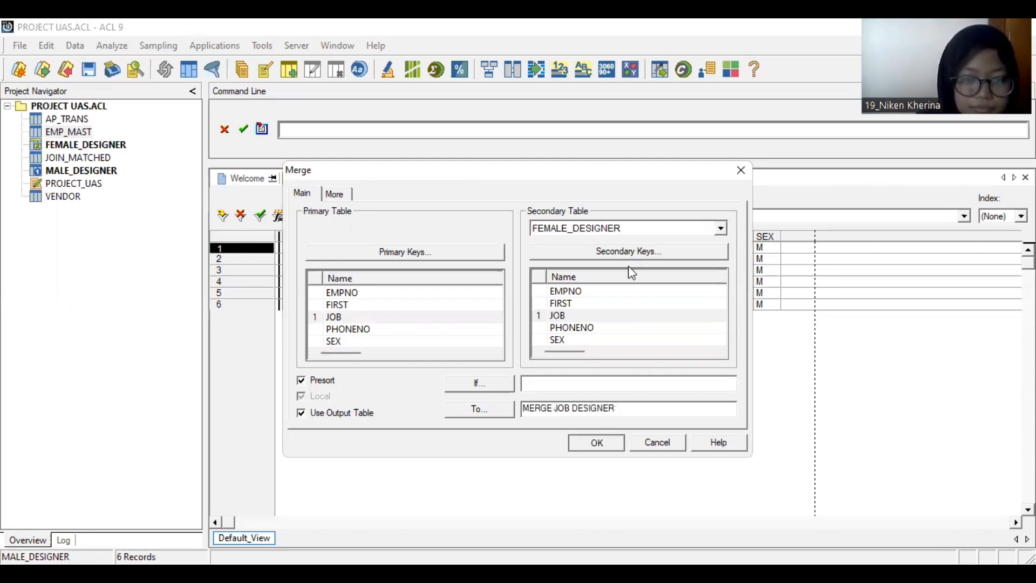
pyautogui.press('Return')
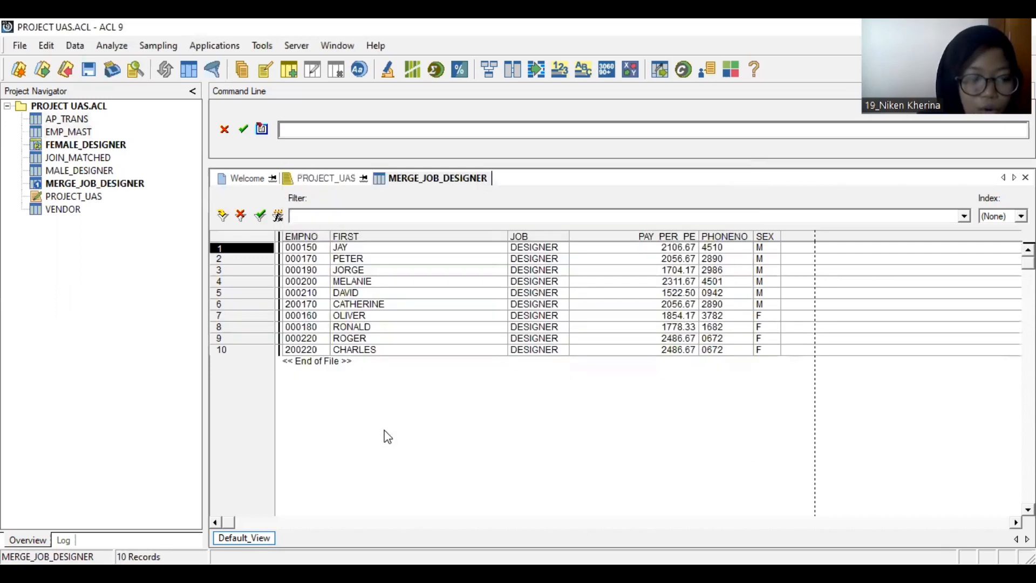